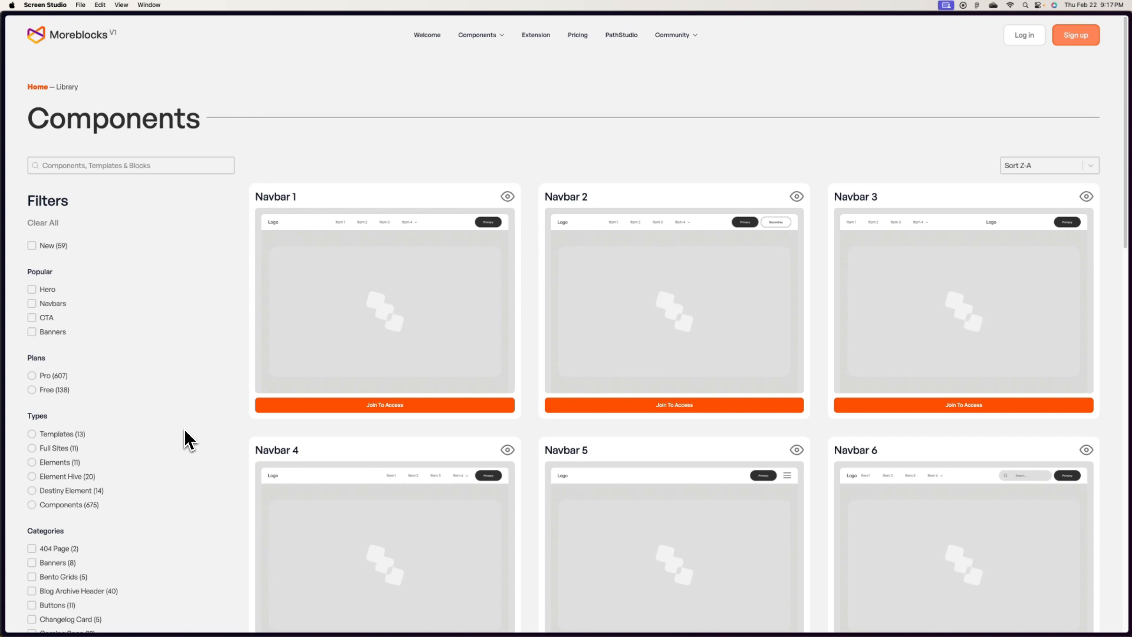
Step: Filter the component library to the Portfolios category
{"action": "scroll", "coordinate": [185, 430], "scroll_direction": "down", "scroll_amount": 6}
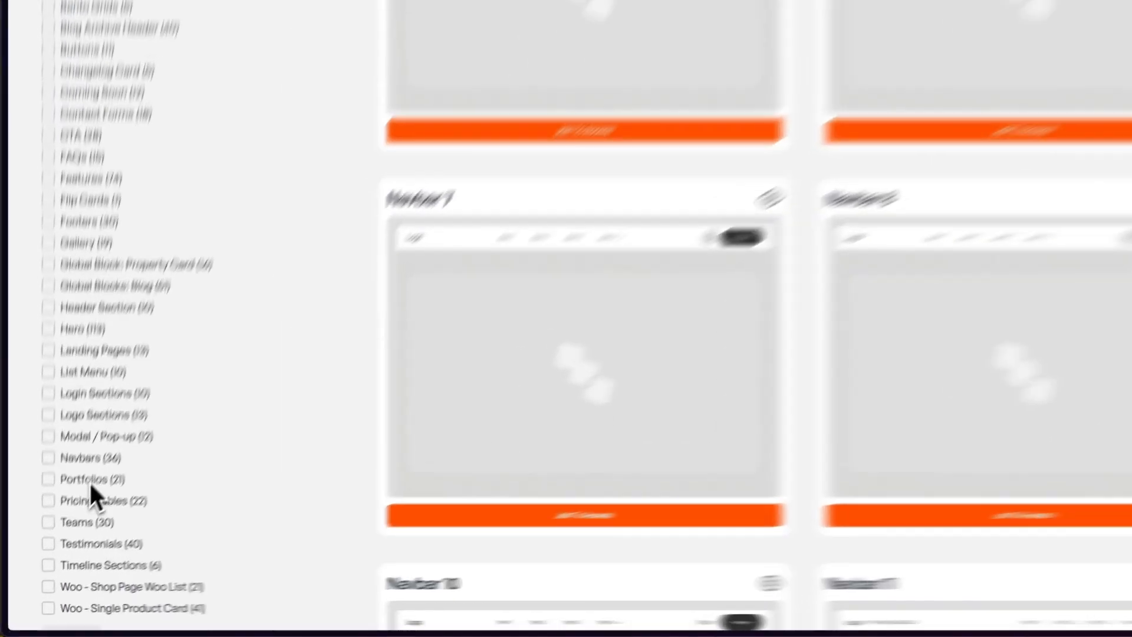
{"action": "left_click", "coordinate": [63, 534]}
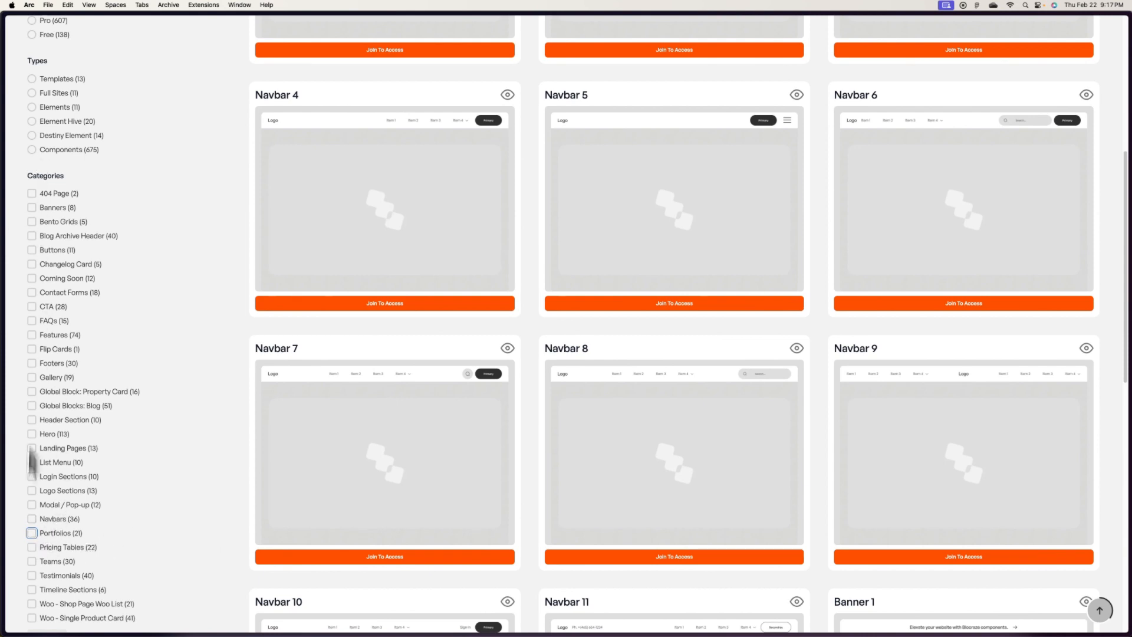
{"action": "left_click", "coordinate": [32, 534]}
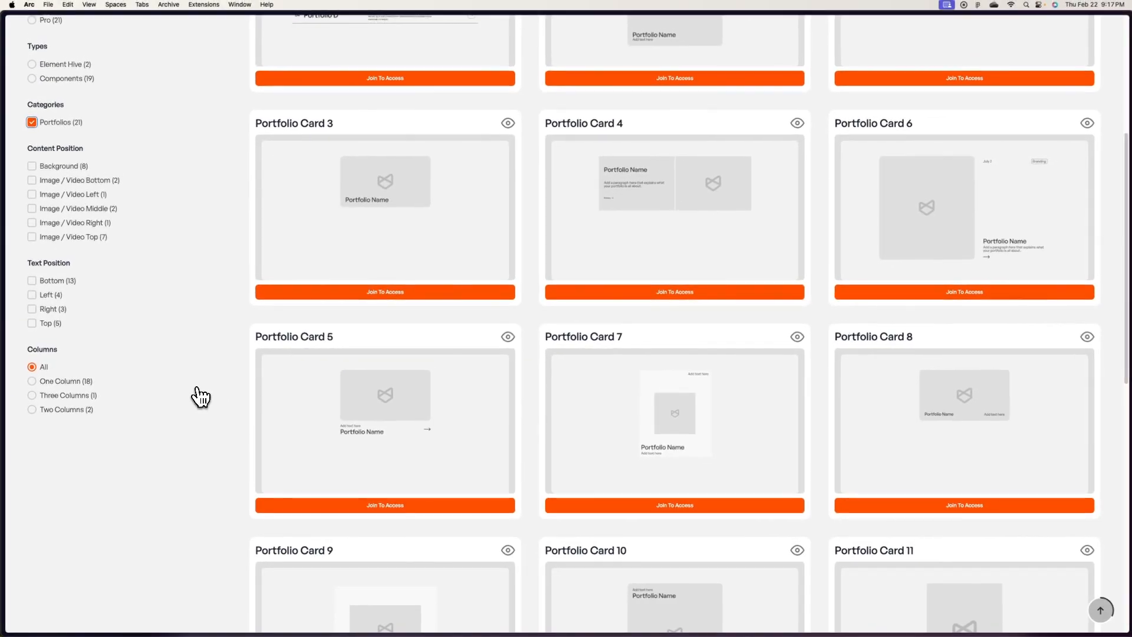
Step: Load the remaining portfolio components and look through the card designs from EH Portfolio 1 to EH Portfolio 2
{"action": "scroll", "coordinate": [207, 391], "scroll_direction": "up", "scroll_amount": 5}
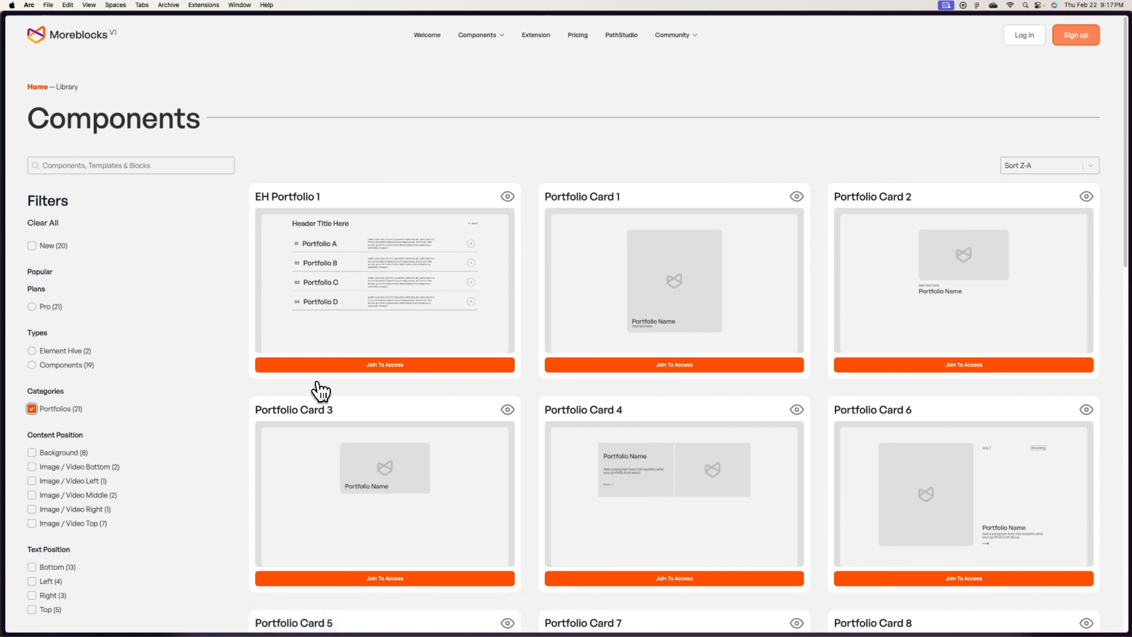
{"action": "scroll", "coordinate": [524, 319], "scroll_direction": "down", "scroll_amount": 10}
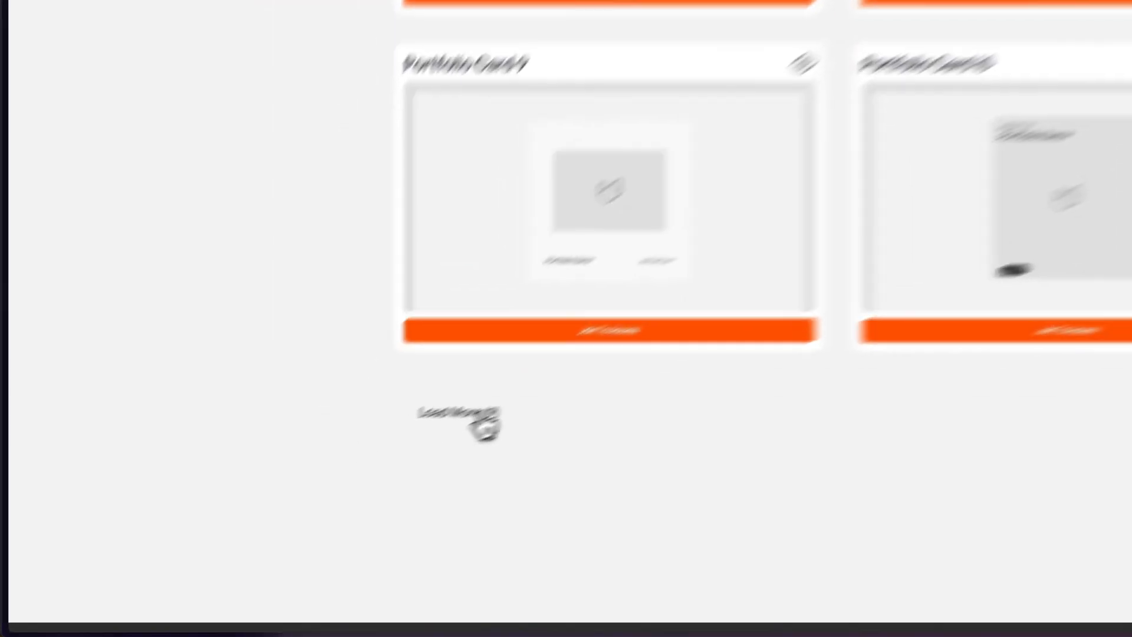
{"action": "left_click", "coordinate": [318, 494]}
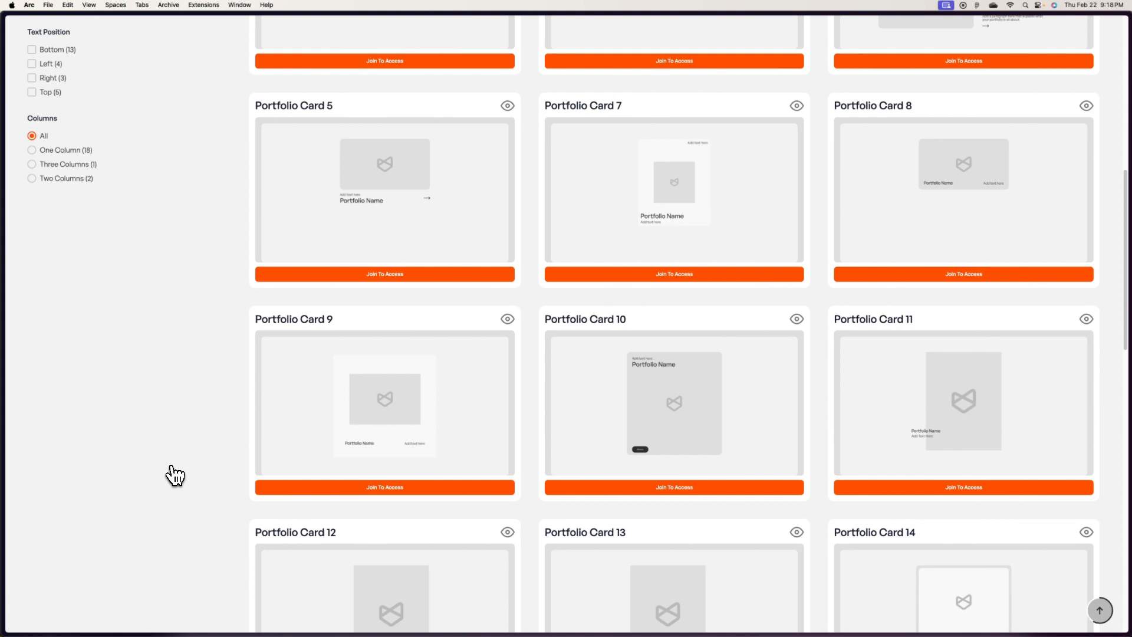
{"action": "scroll", "coordinate": [175, 472], "scroll_direction": "up", "scroll_amount": 10}
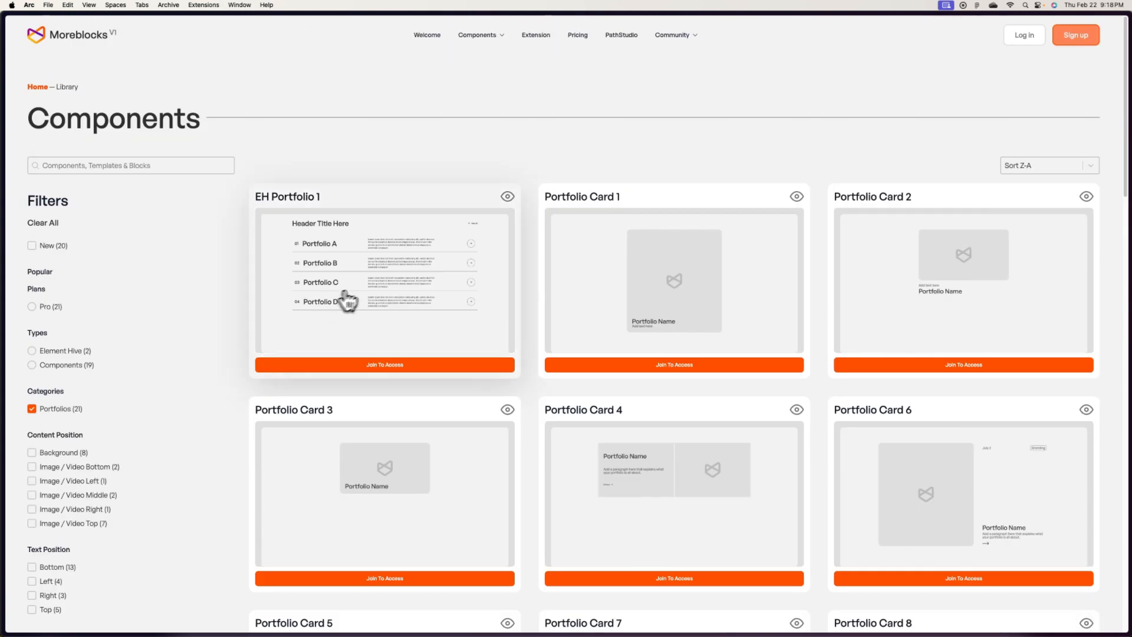
{"action": "scroll", "coordinate": [413, 303], "scroll_direction": "down", "scroll_amount": 20}
{"action": "scroll", "coordinate": [796, 203], "scroll_direction": "up", "scroll_amount": 3}
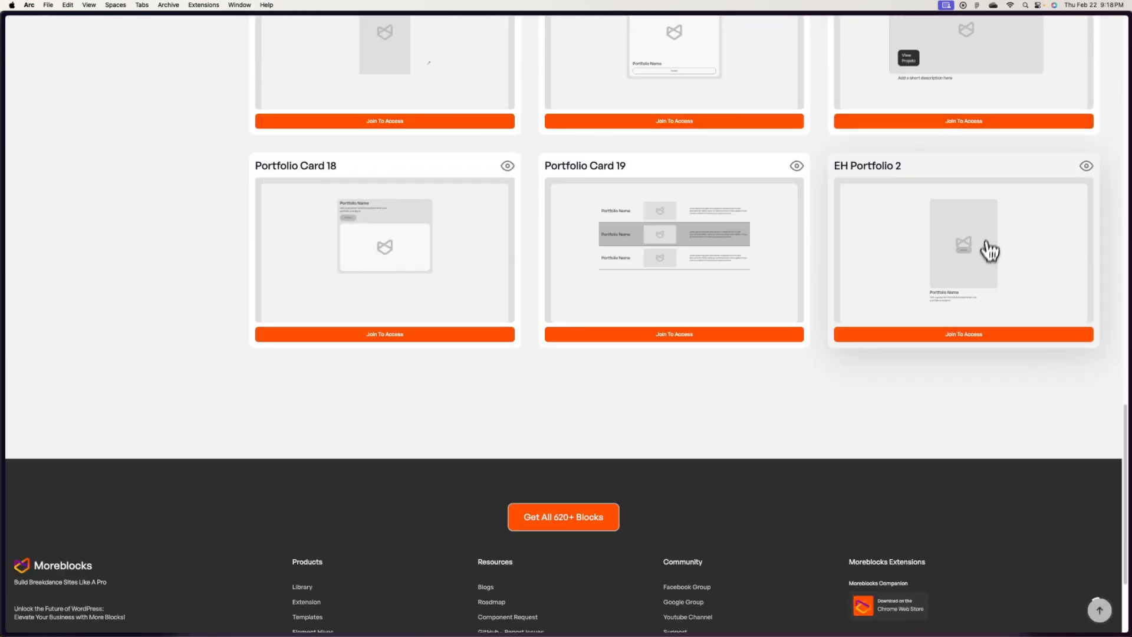
{"action": "scroll", "coordinate": [690, 301], "scroll_direction": "up", "scroll_amount": 20}
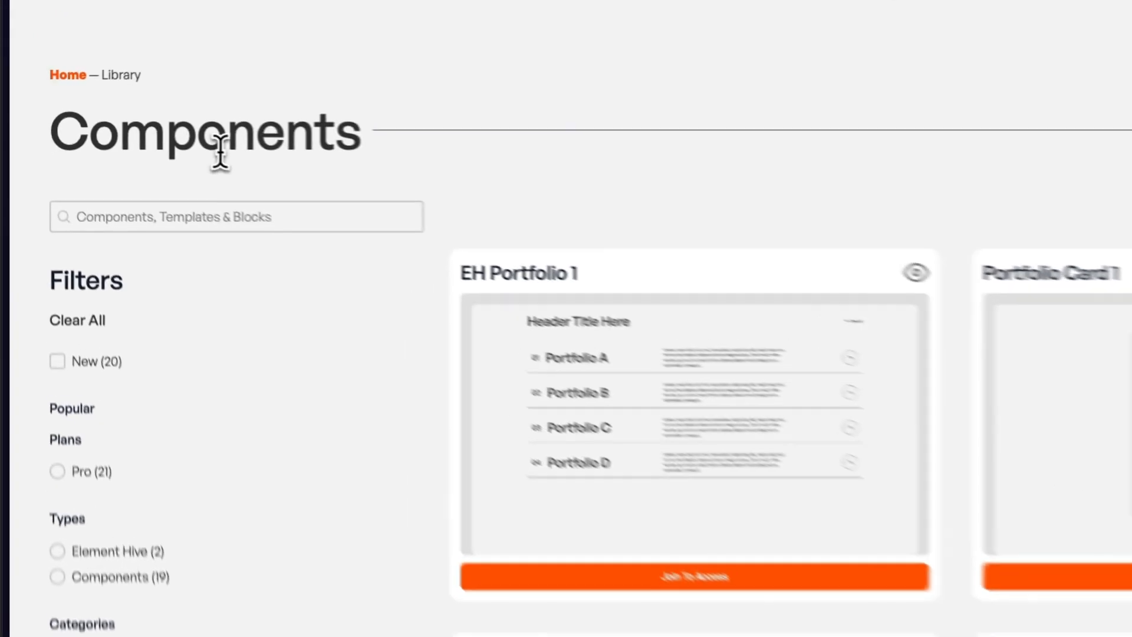
Step: Switch to the WordPress dashboard of the test site and open Breakdance's Global Blocks list
{"action": "mouse_move", "coordinate": [10, 164]}
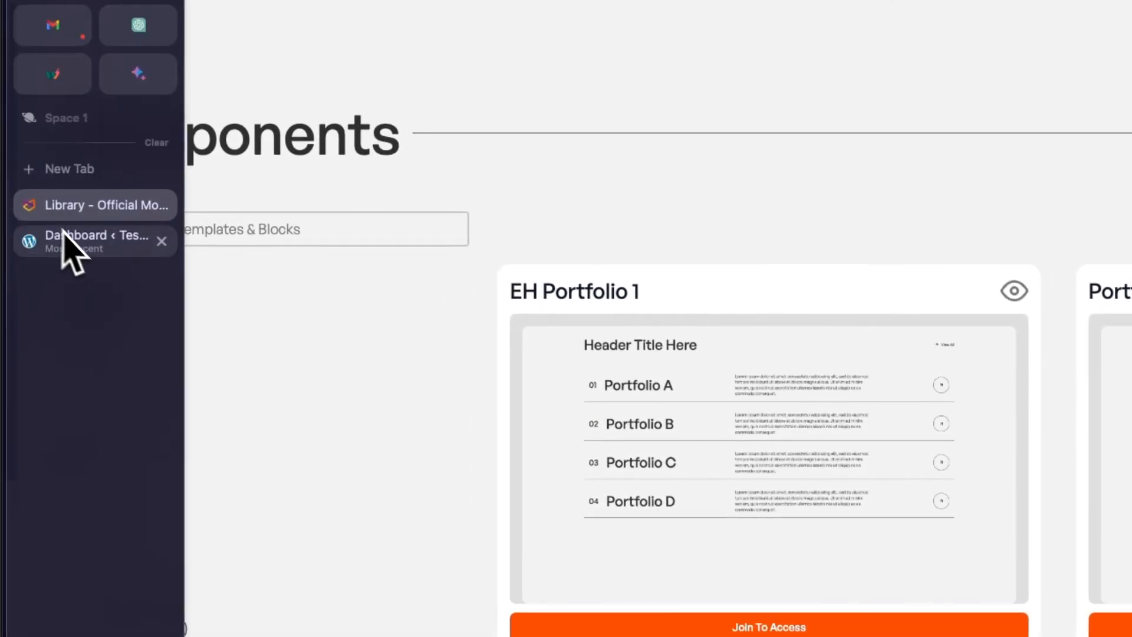
{"action": "left_click", "coordinate": [80, 248]}
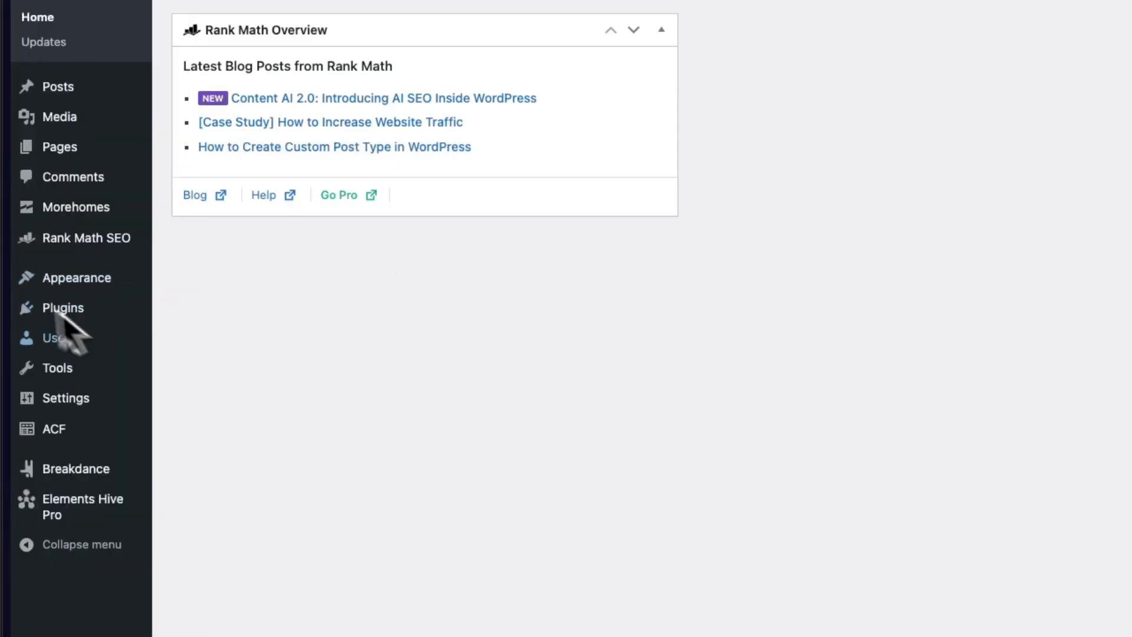
{"action": "mouse_move", "coordinate": [56, 472]}
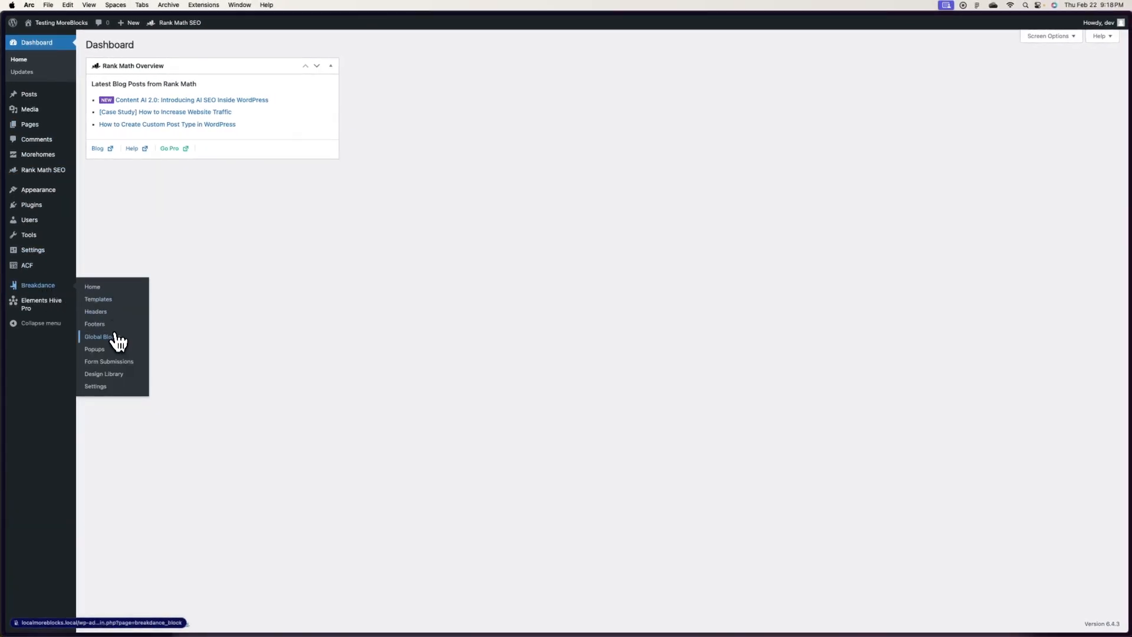
{"action": "left_click", "coordinate": [115, 338]}
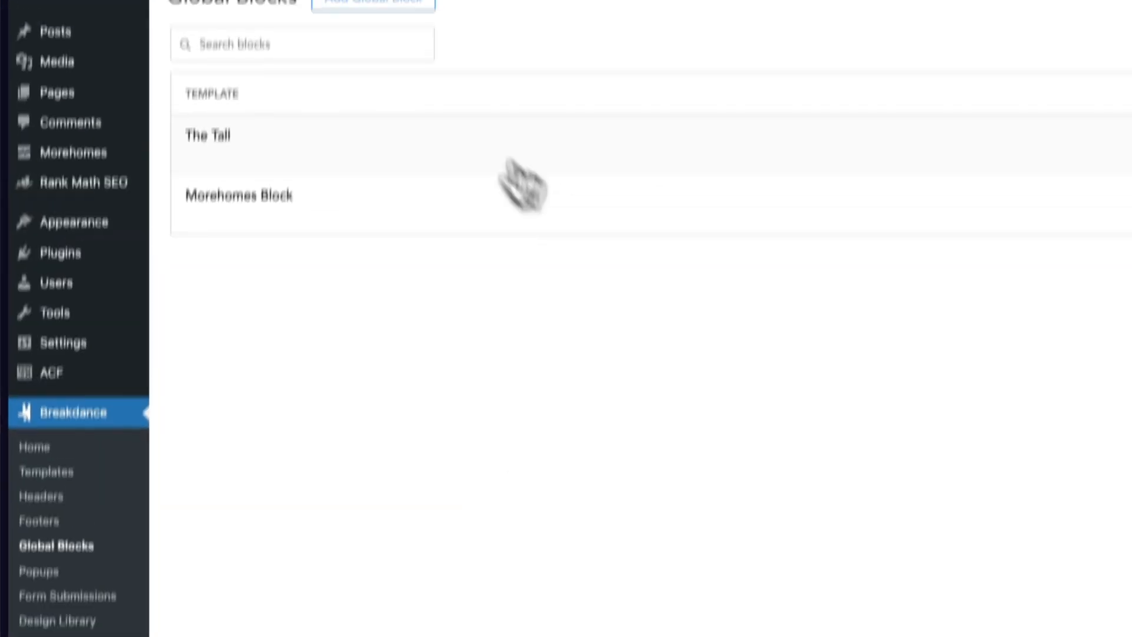
Step: Add a global block titled "Name" and open it for editing in Breakdance
{"action": "left_click", "coordinate": [367, 82]}
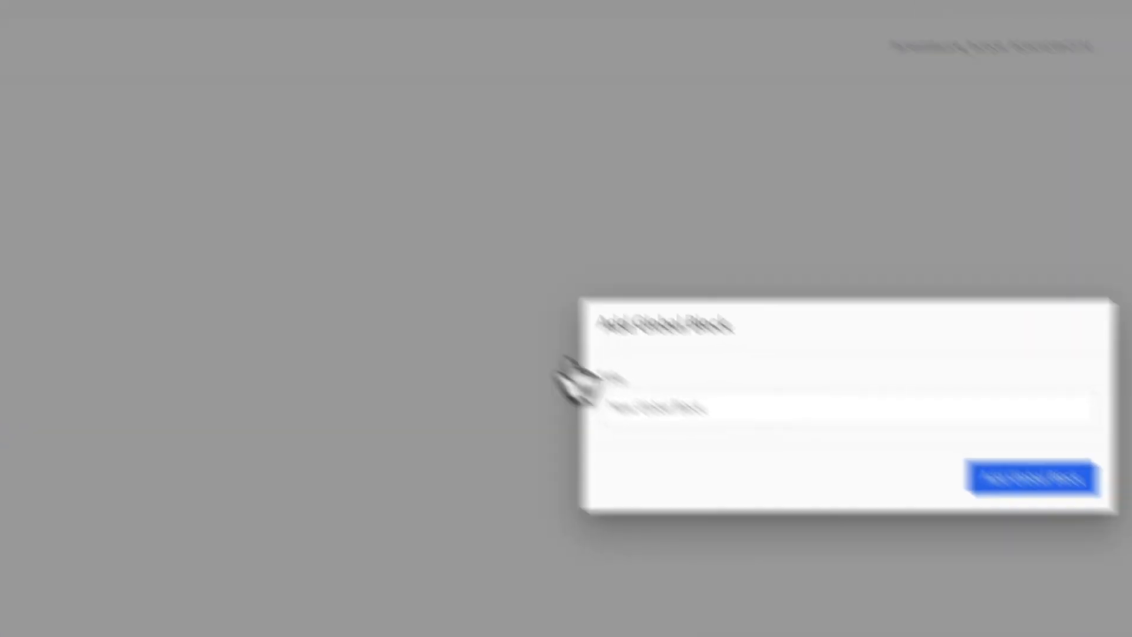
{"action": "type", "text": "Name"}
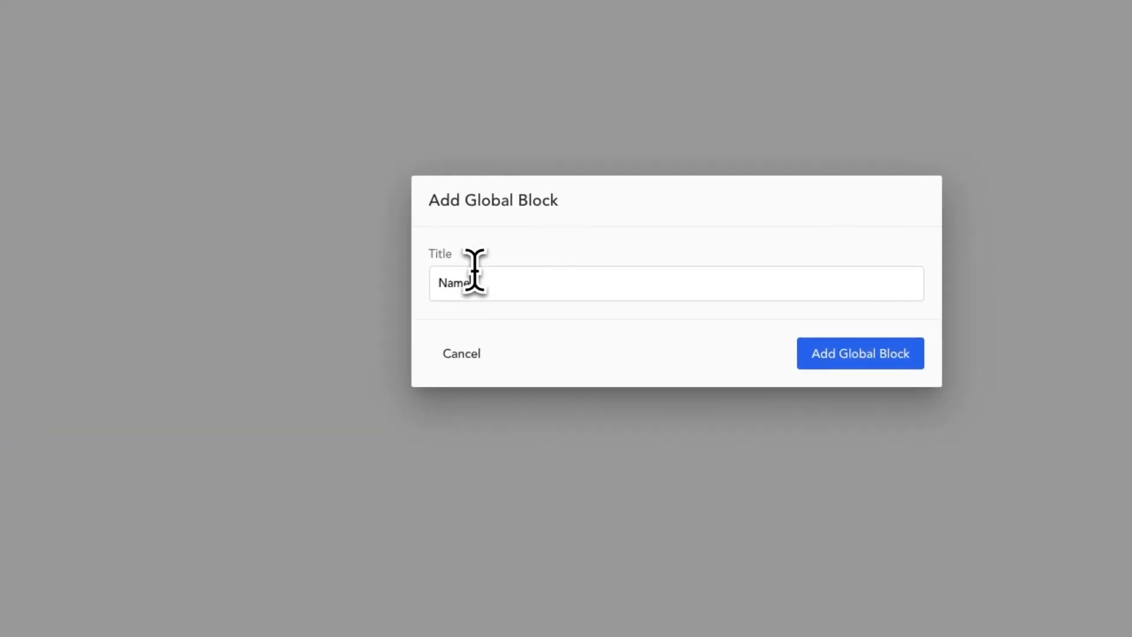
{"action": "left_click", "coordinate": [860, 353]}
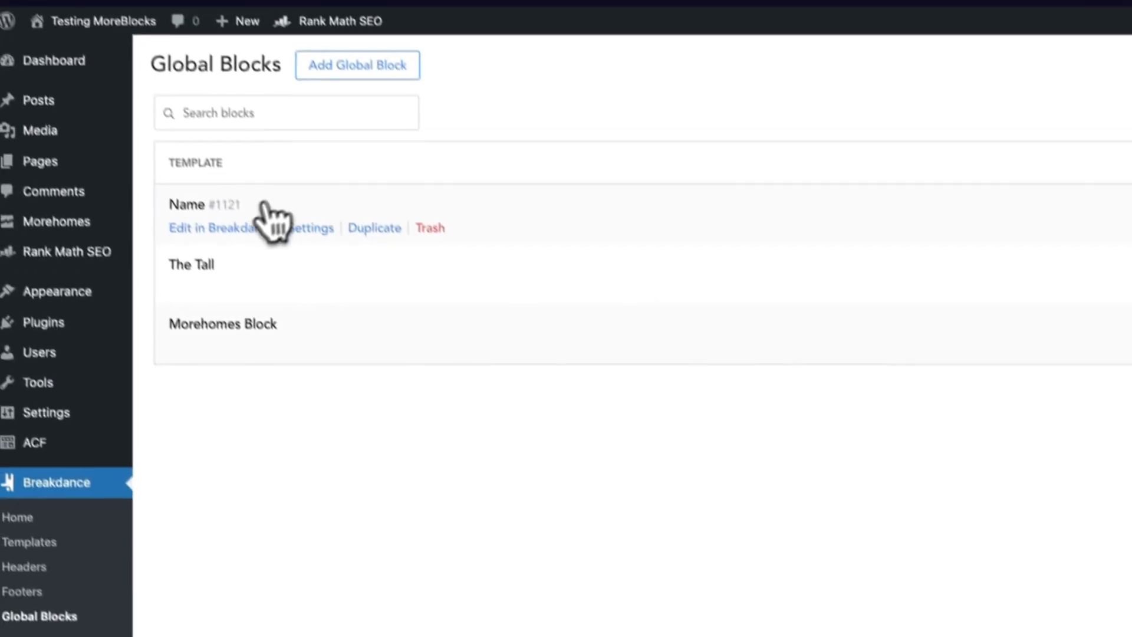
{"action": "left_click", "coordinate": [259, 227]}
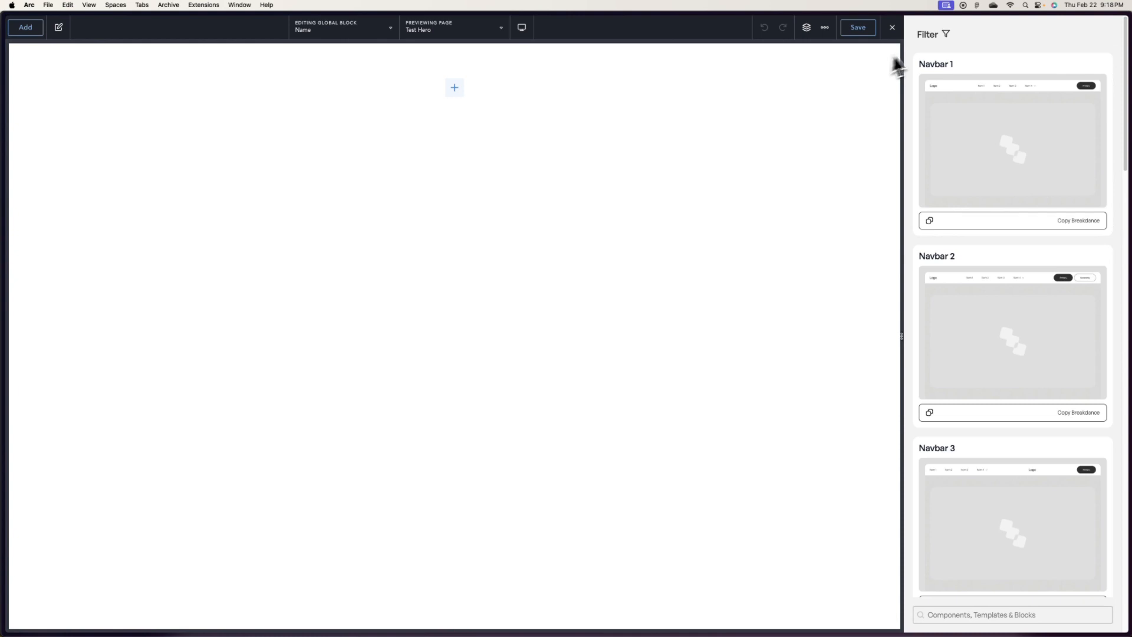
Step: Filter the Moreblocks components beside the builder to the Portfolios category and close the filter list
{"action": "left_click", "coordinate": [934, 36]}
{"action": "scroll", "coordinate": [941, 288], "scroll_direction": "down", "scroll_amount": 3}
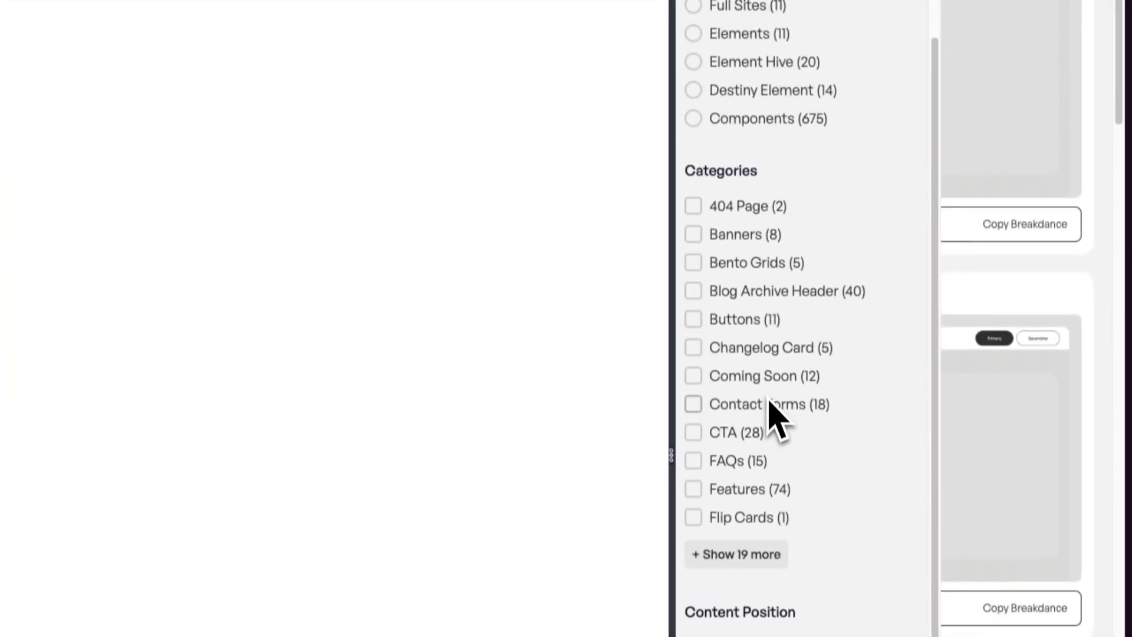
{"action": "left_click", "coordinate": [760, 540]}
{"action": "scroll", "coordinate": [775, 507], "scroll_direction": "down", "scroll_amount": 7}
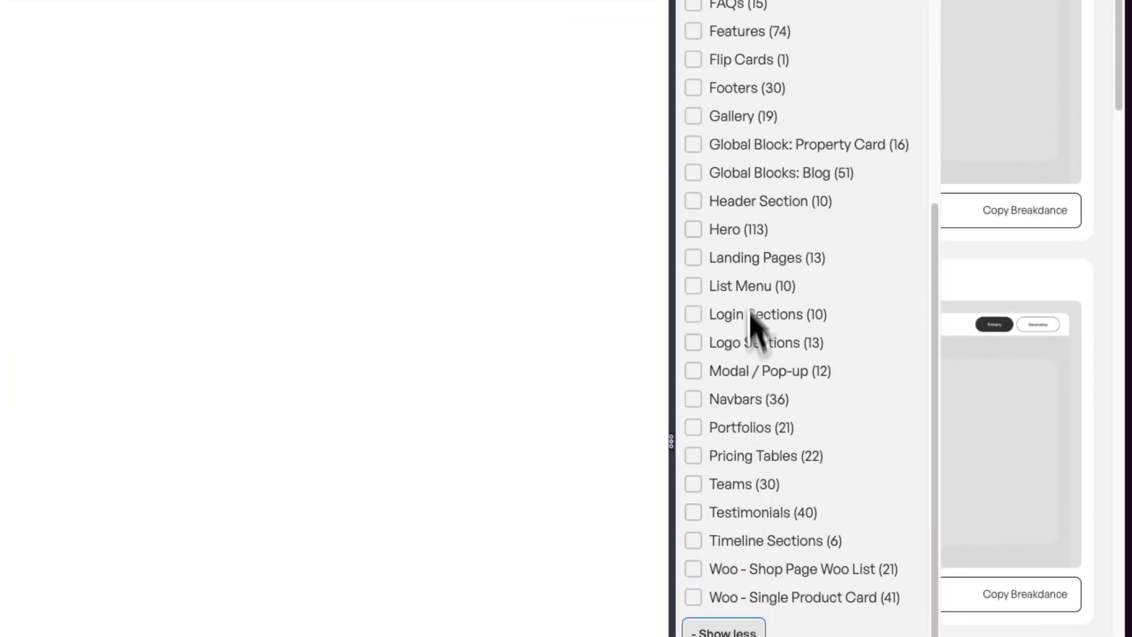
{"action": "left_click", "coordinate": [744, 427]}
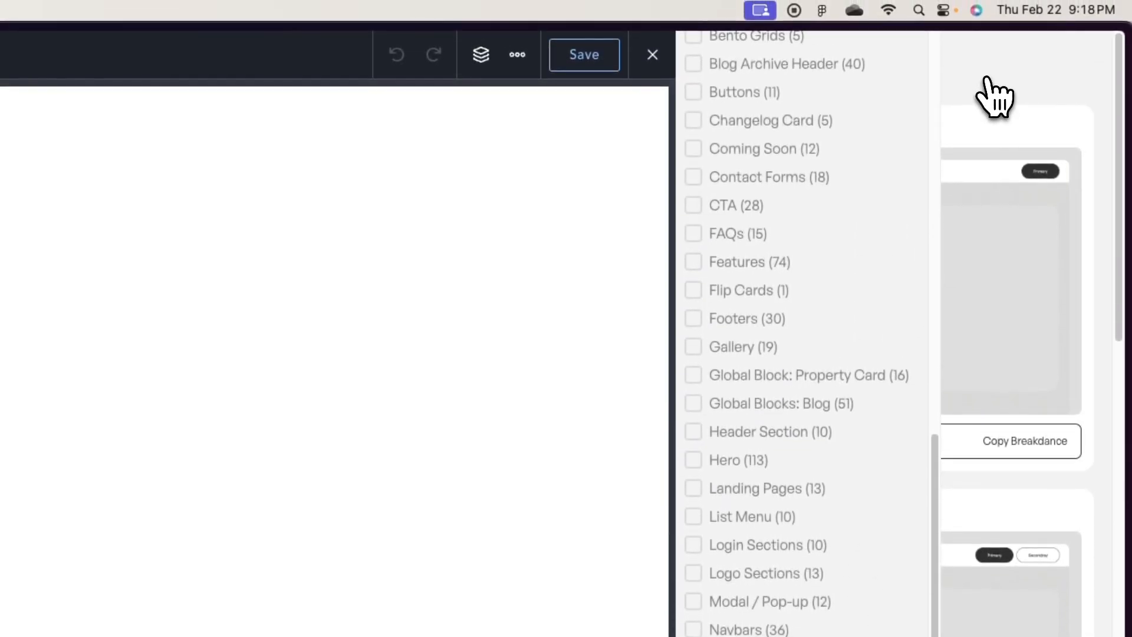
{"action": "left_click", "coordinate": [920, 57]}
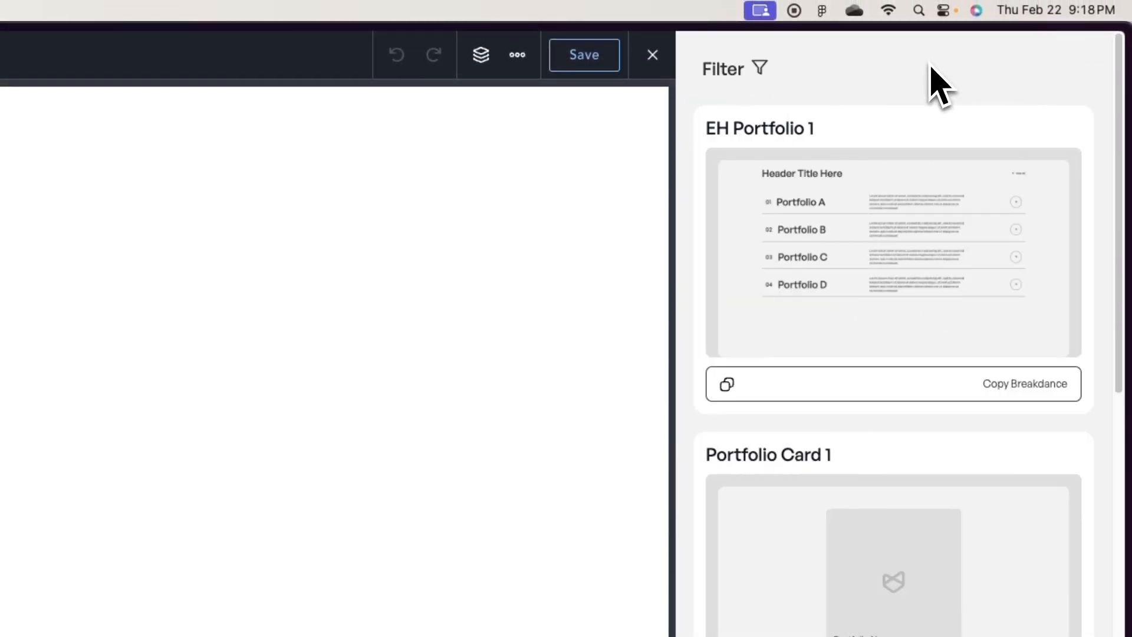
Step: Copy the Portfolio Card 10 Breakdance component and paste it into the empty global block
{"action": "scroll", "coordinate": [884, 151], "scroll_direction": "down", "scroll_amount": 20}
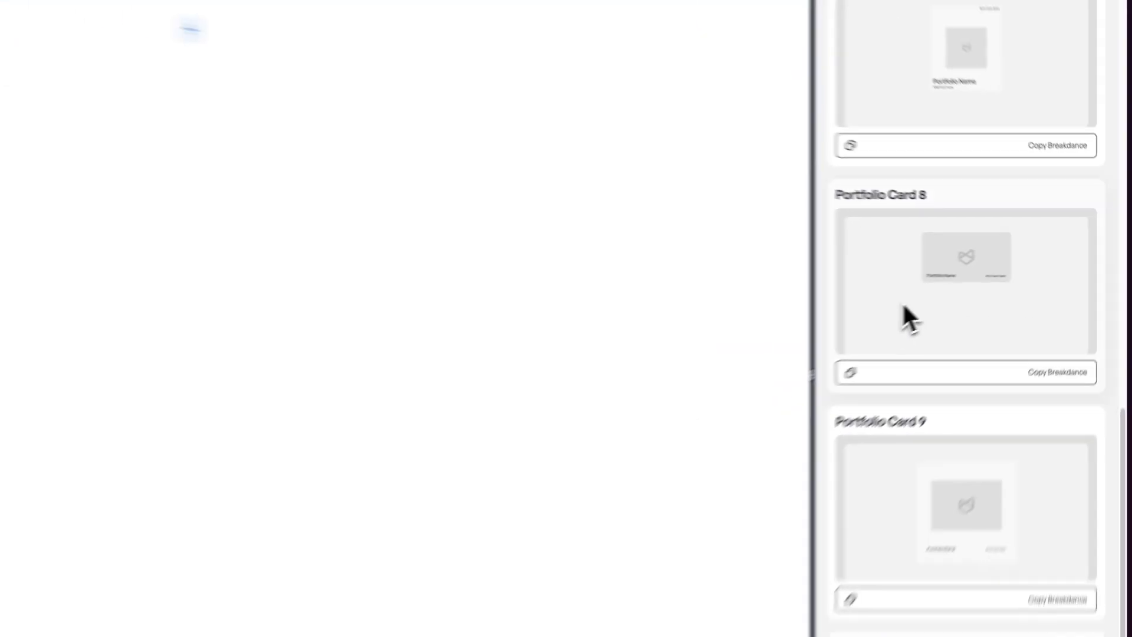
{"action": "scroll", "coordinate": [908, 318], "scroll_direction": "down", "scroll_amount": 5}
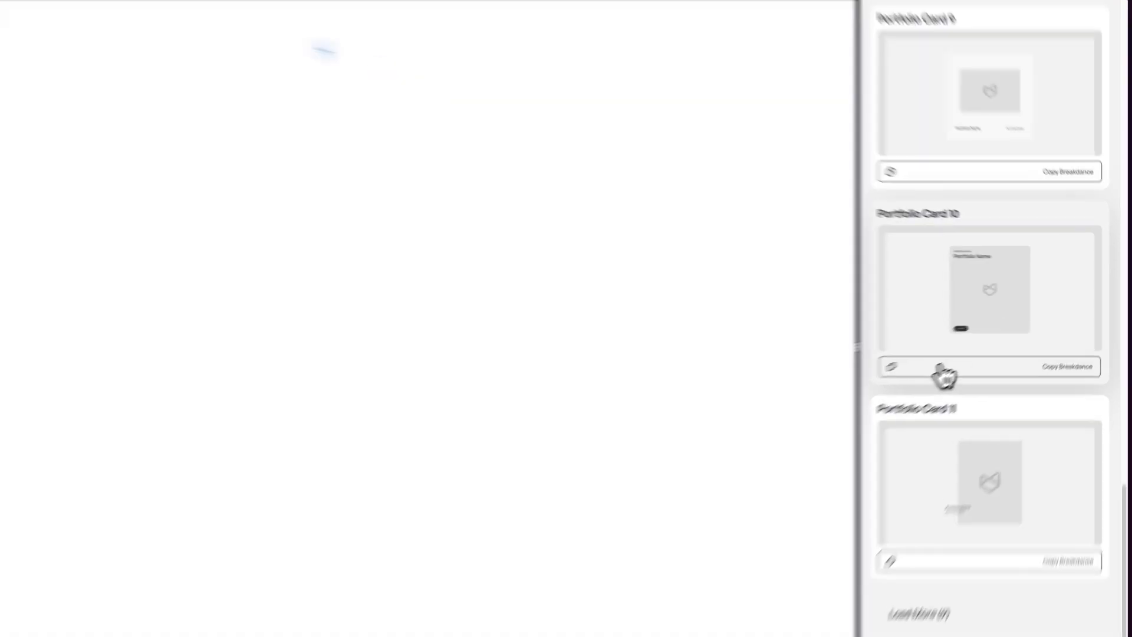
{"action": "left_click", "coordinate": [973, 354]}
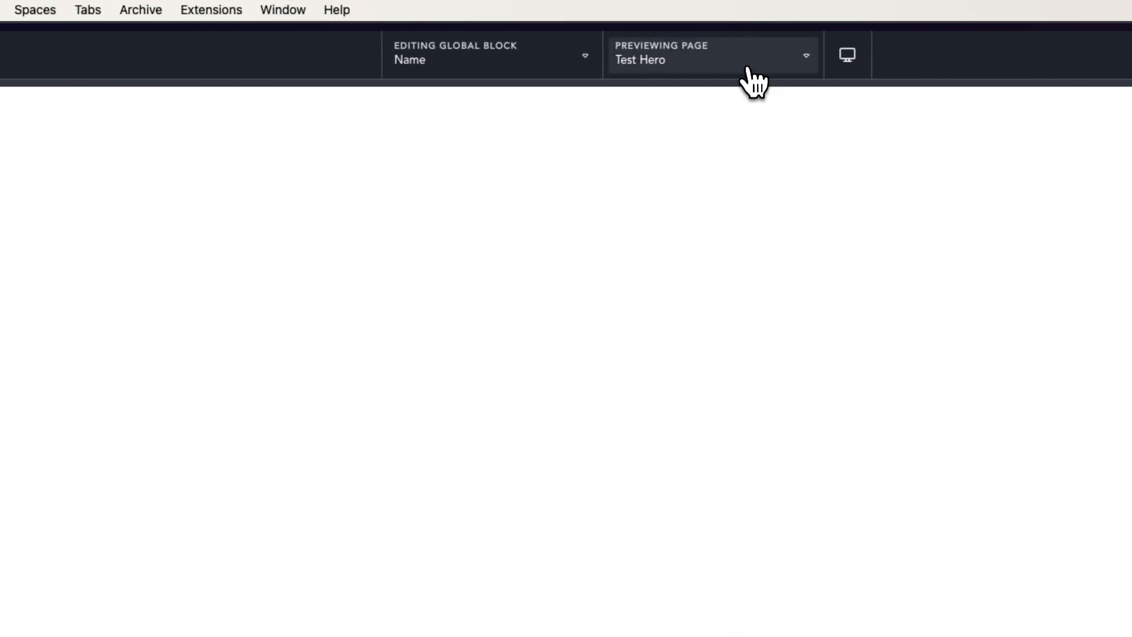
Step: Search the preview content for "queen" and preview the block with the Queensboro Gardens morehome
{"action": "left_click", "coordinate": [748, 68]}
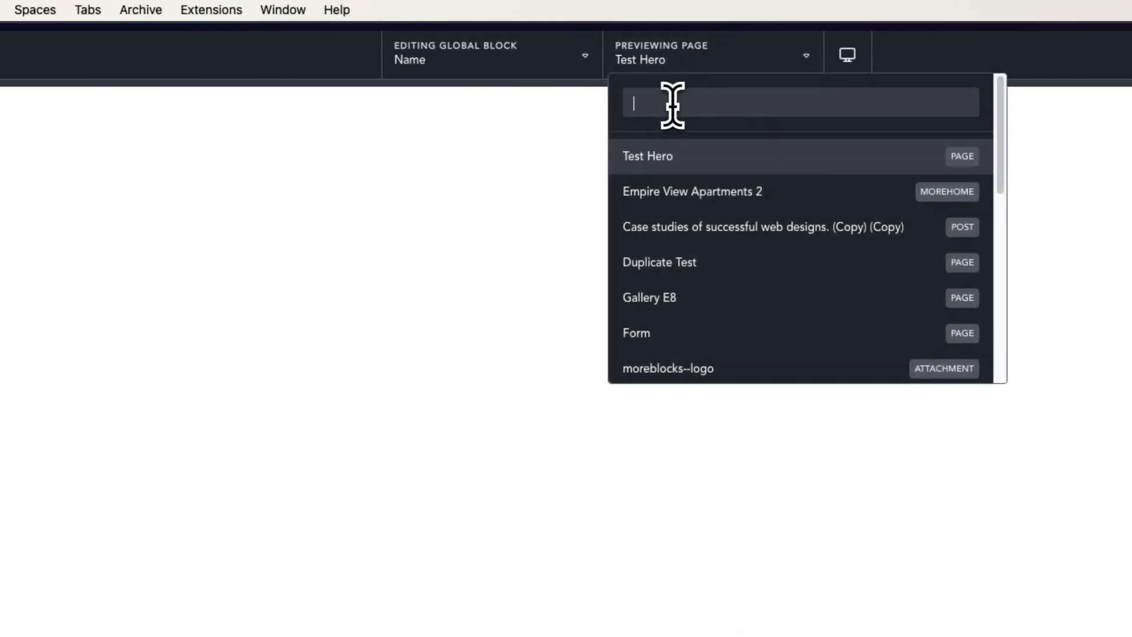
{"action": "type", "text": "home"}
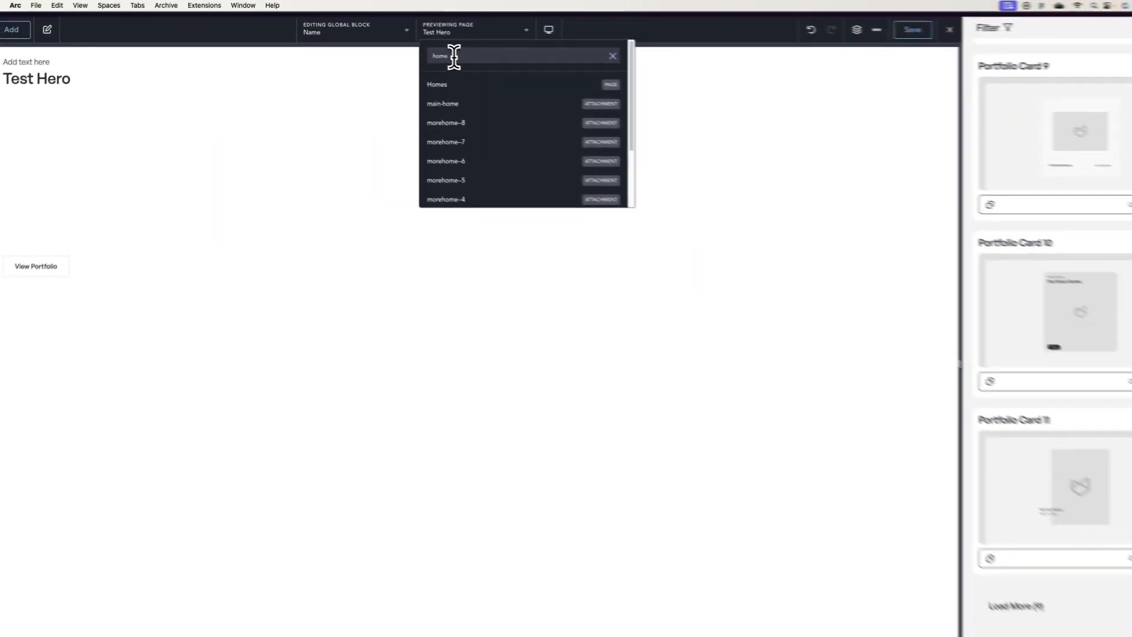
{"action": "scroll", "coordinate": [472, 132], "scroll_direction": "down", "scroll_amount": 3}
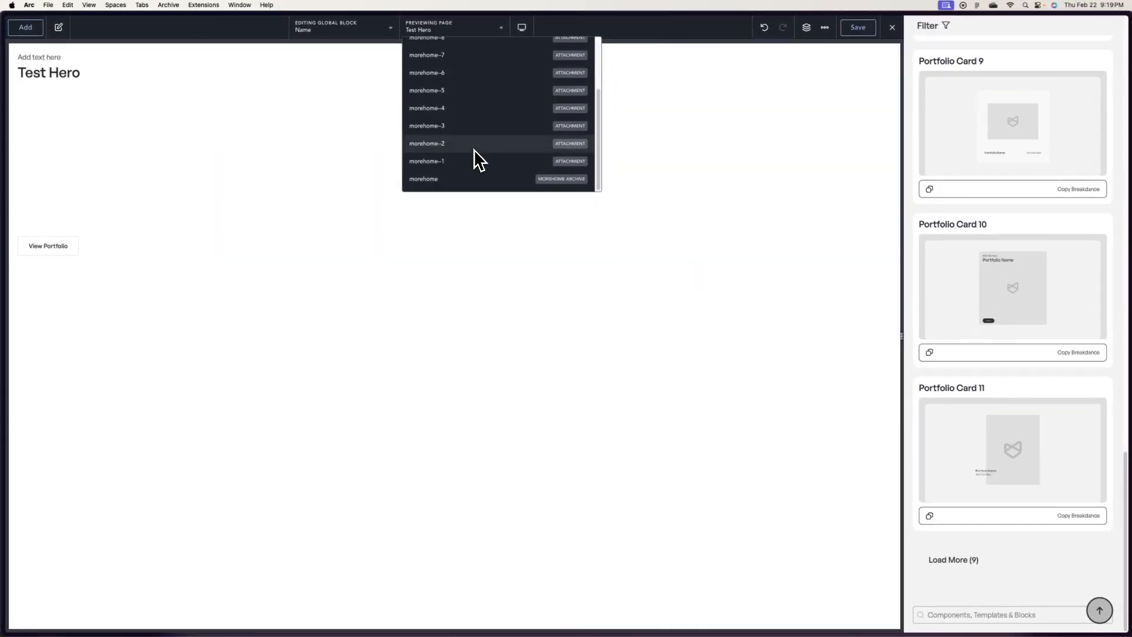
{"action": "scroll", "coordinate": [474, 151], "scroll_direction": "up", "scroll_amount": 3}
{"action": "double_click", "coordinate": [447, 53]}
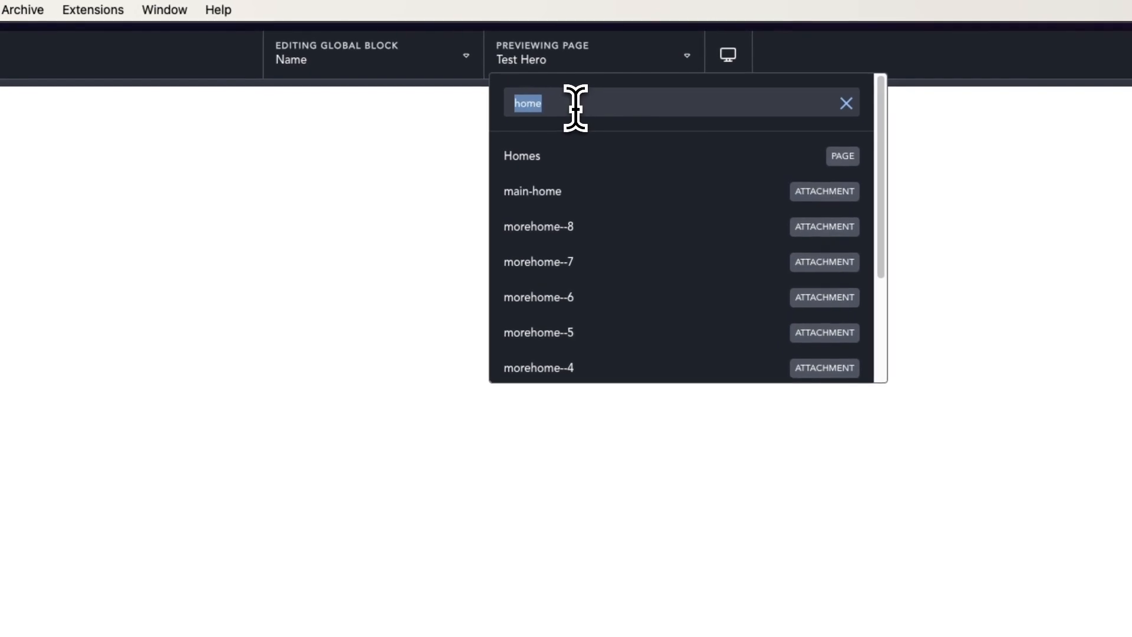
{"action": "type", "text": "queen"}
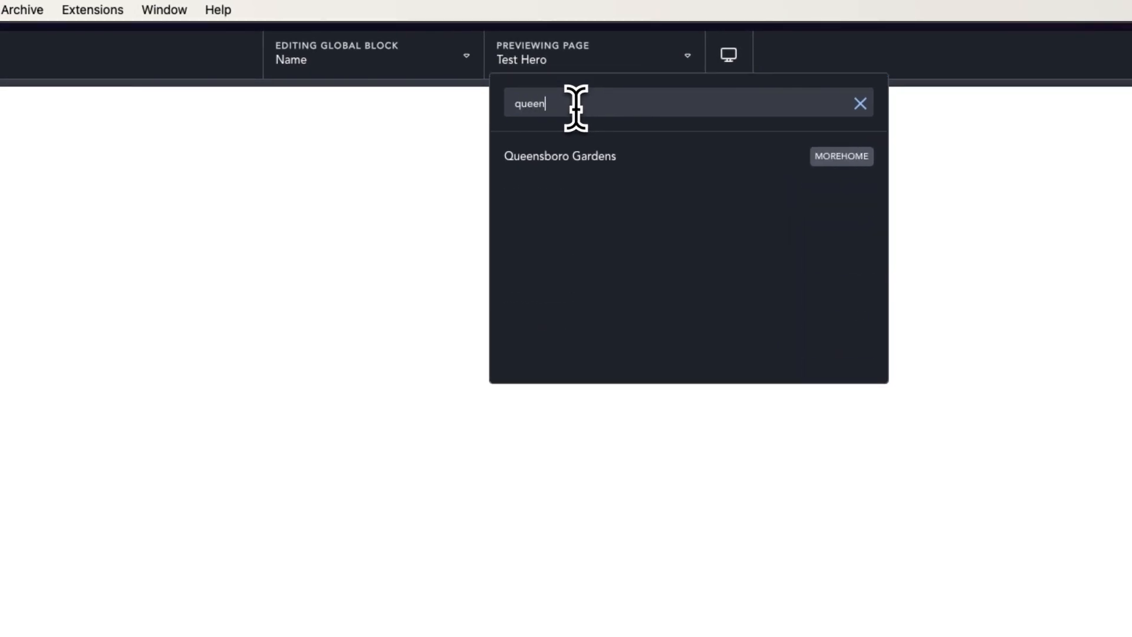
{"action": "left_click", "coordinate": [580, 147]}
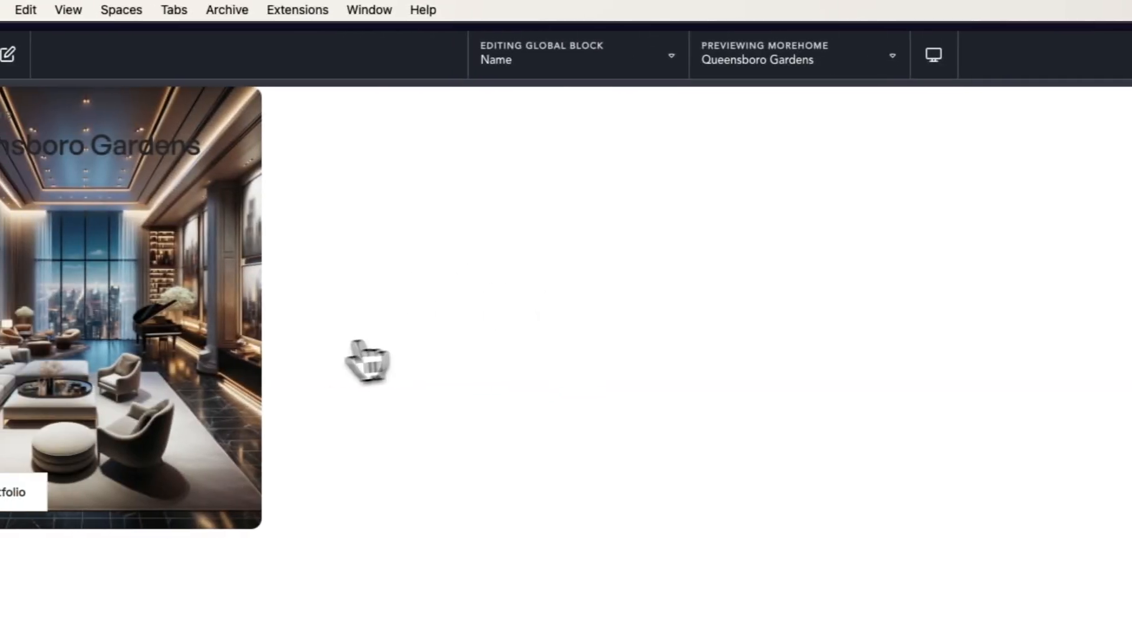
Step: Show the block's structure and move the inner text-and-heading Div and the Button out of the outer Div, placing both above it
{"action": "left_click", "coordinate": [960, 54]}
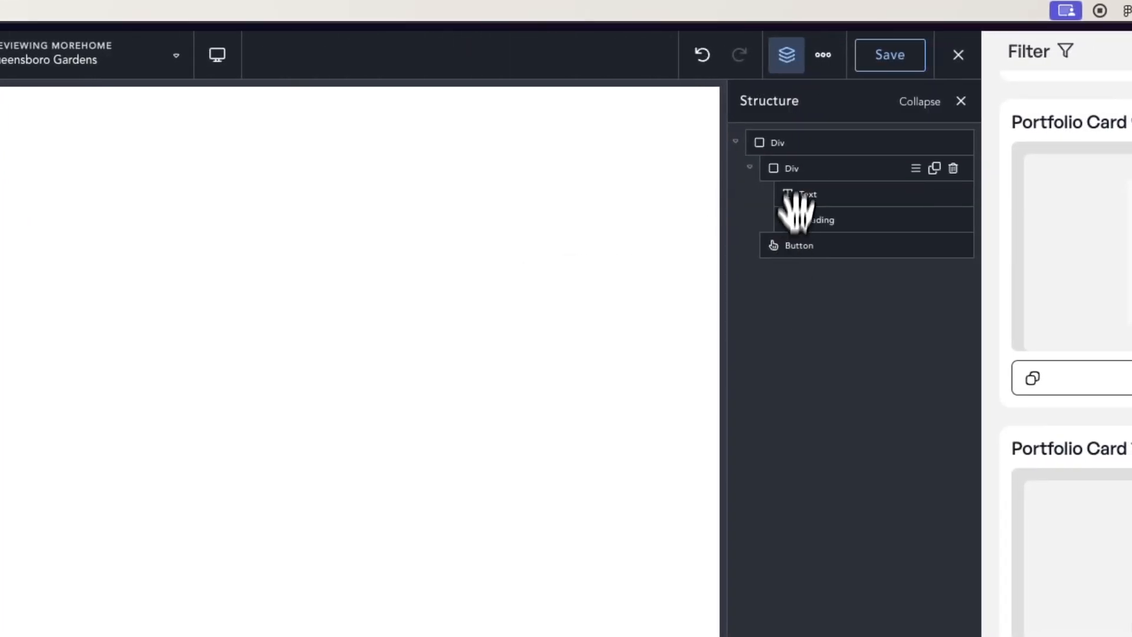
{"action": "left_click", "coordinate": [799, 143]}
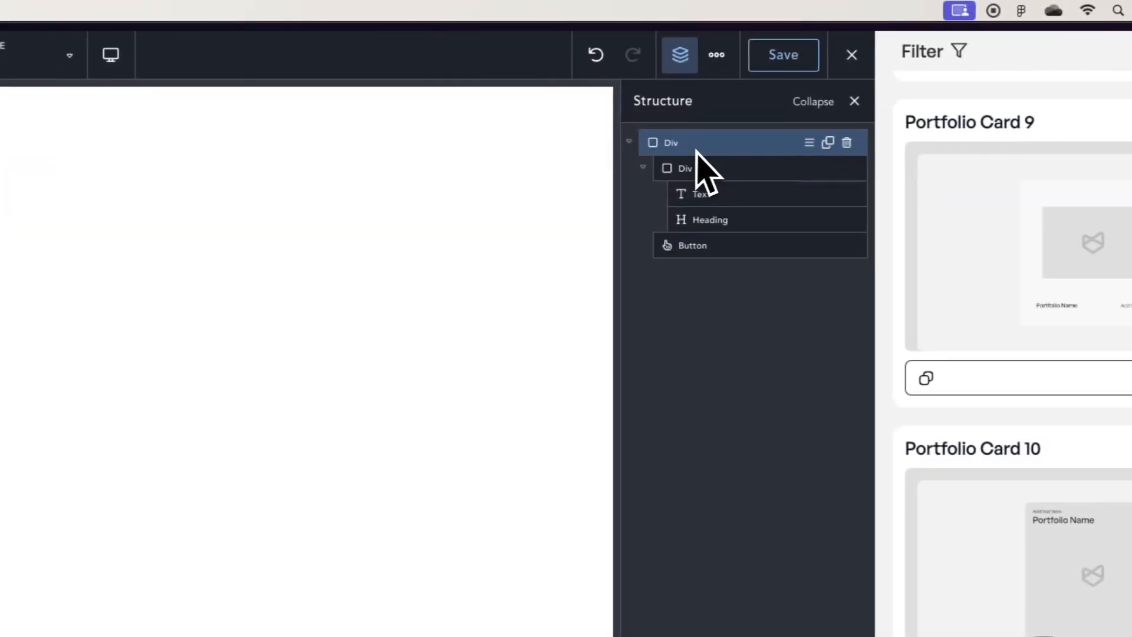
{"action": "left_click", "coordinate": [643, 167]}
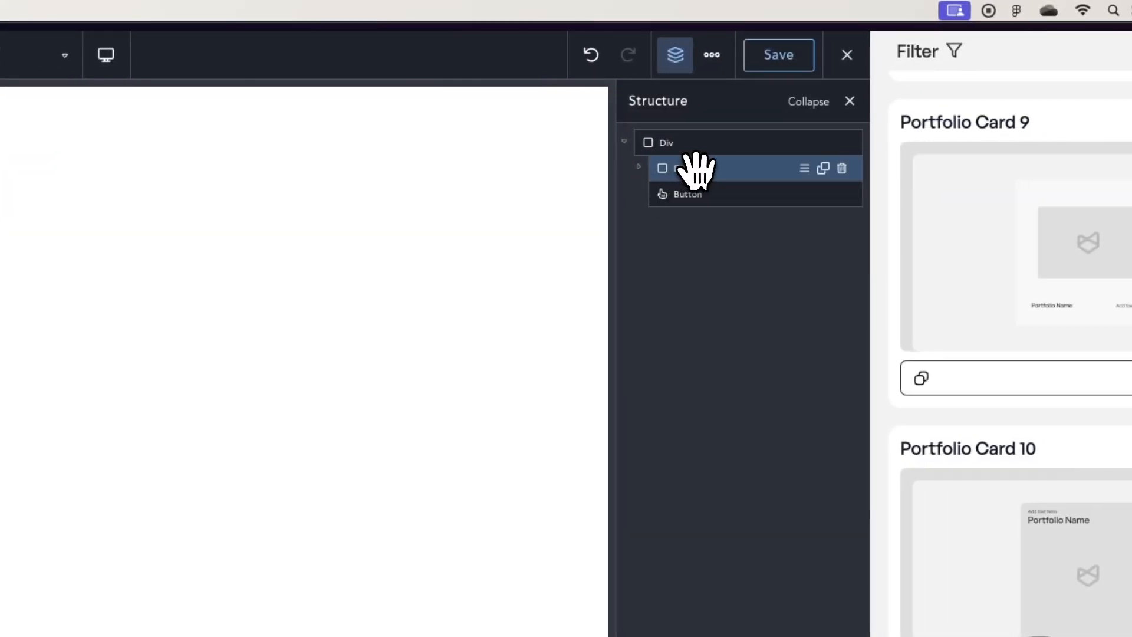
{"action": "left_click_drag", "start_coordinate": [697, 170], "coordinate": [702, 119]}
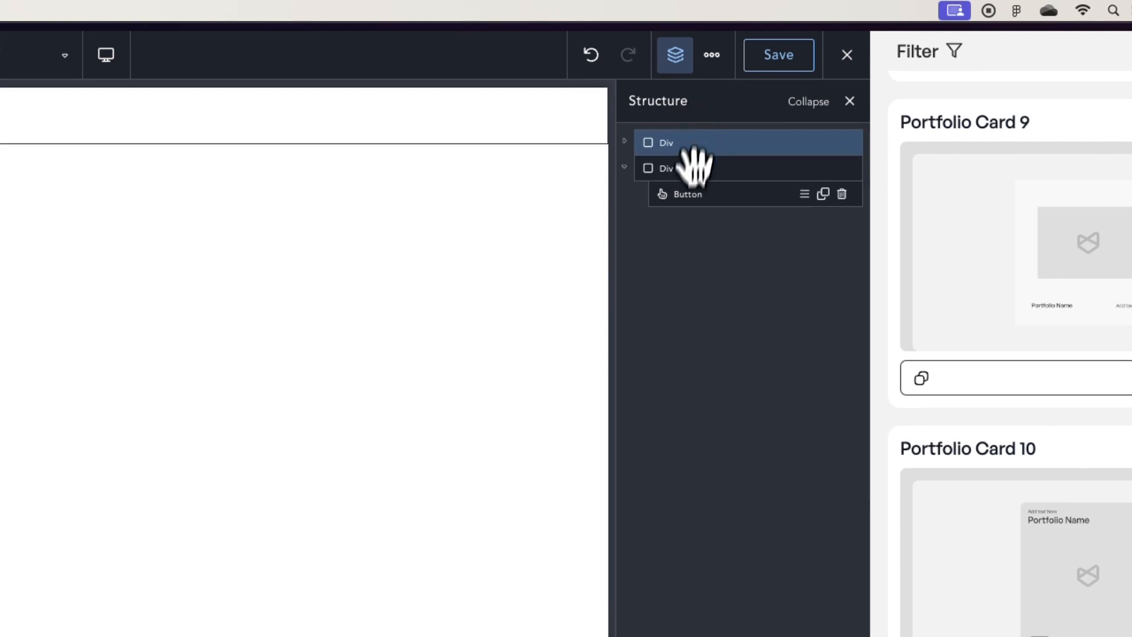
{"action": "left_click_drag", "start_coordinate": [694, 194], "coordinate": [680, 169]}
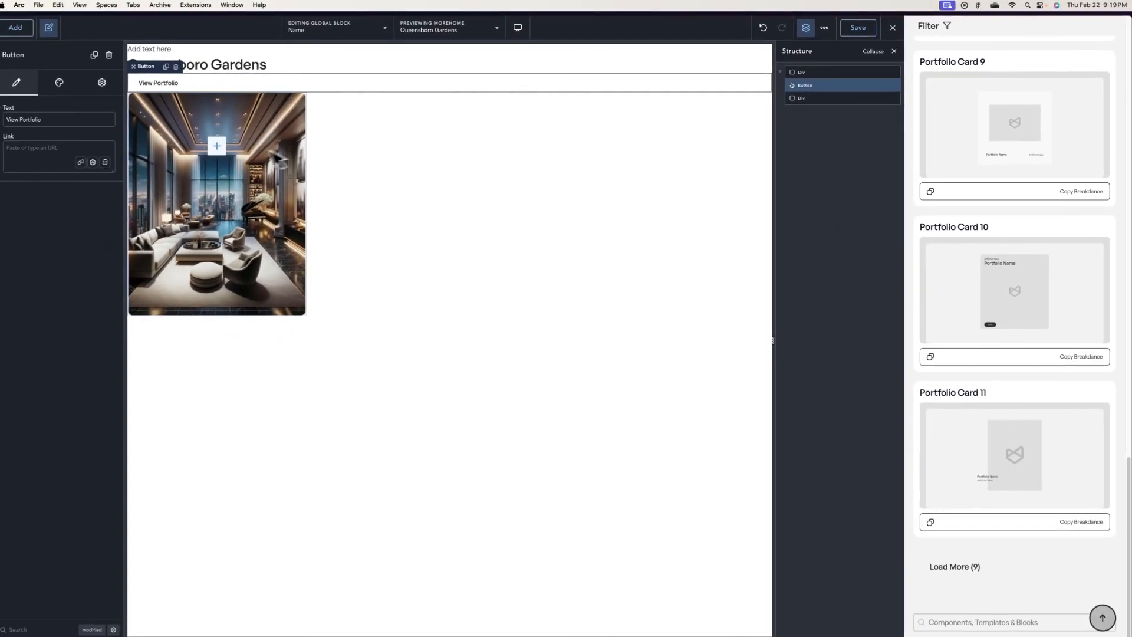
Step: Undo moving the inner Div and Button out of the outer Div, and set the outer Div's width to 100%
{"action": "key", "text": "ctrl+z"}
{"action": "key", "text": "super+shift+z"}
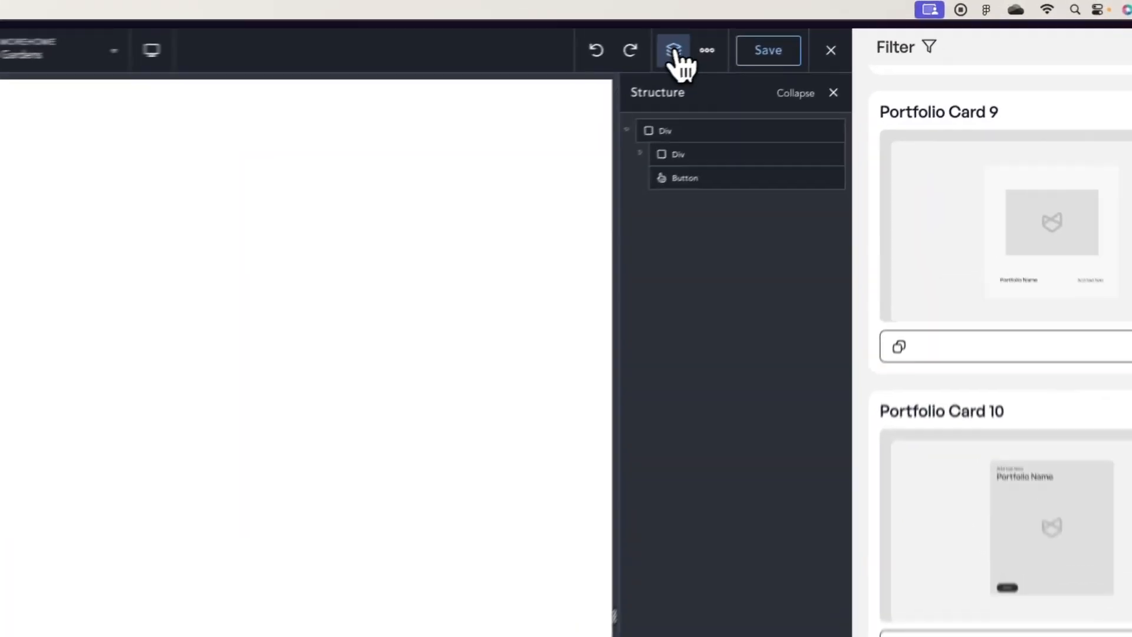
{"action": "left_click", "coordinate": [686, 128]}
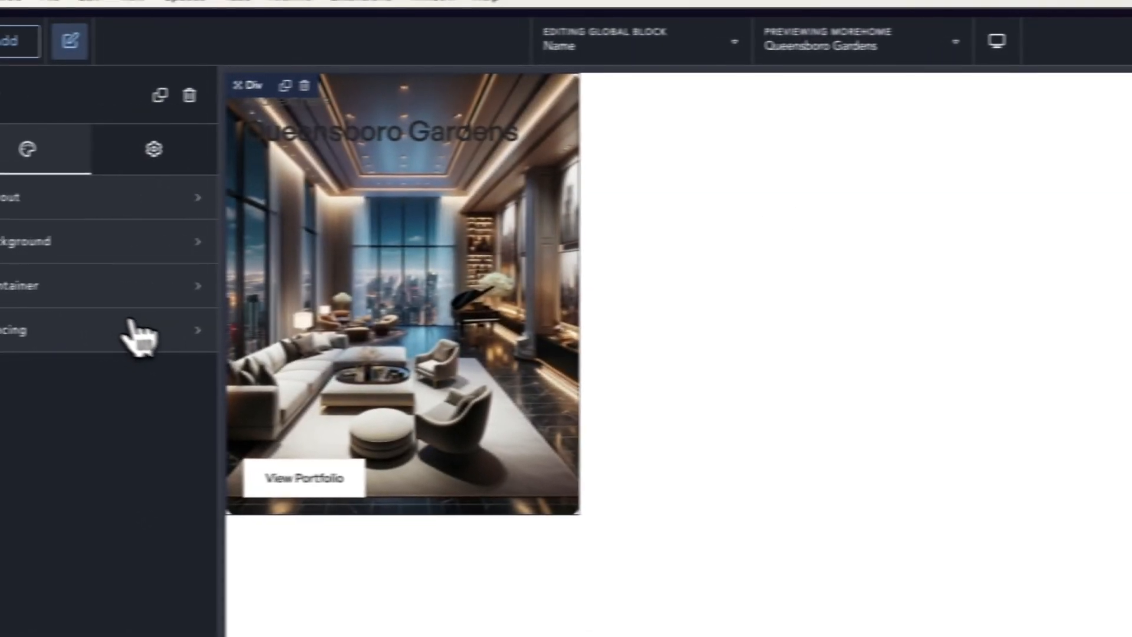
{"action": "left_click", "coordinate": [59, 298]}
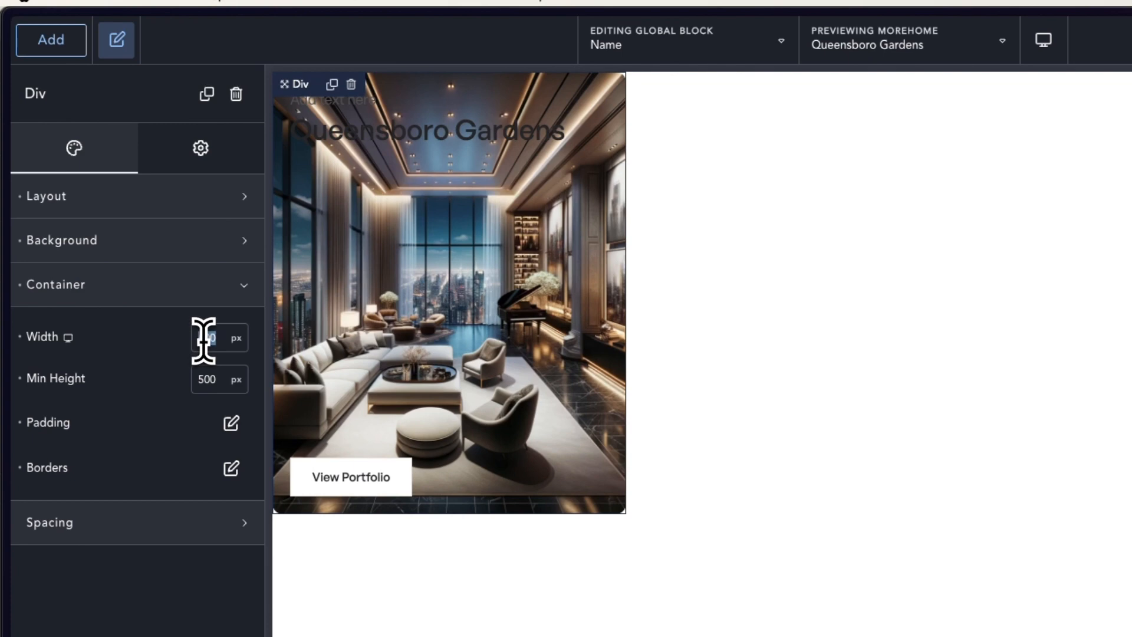
{"action": "type", "text": "100%"}
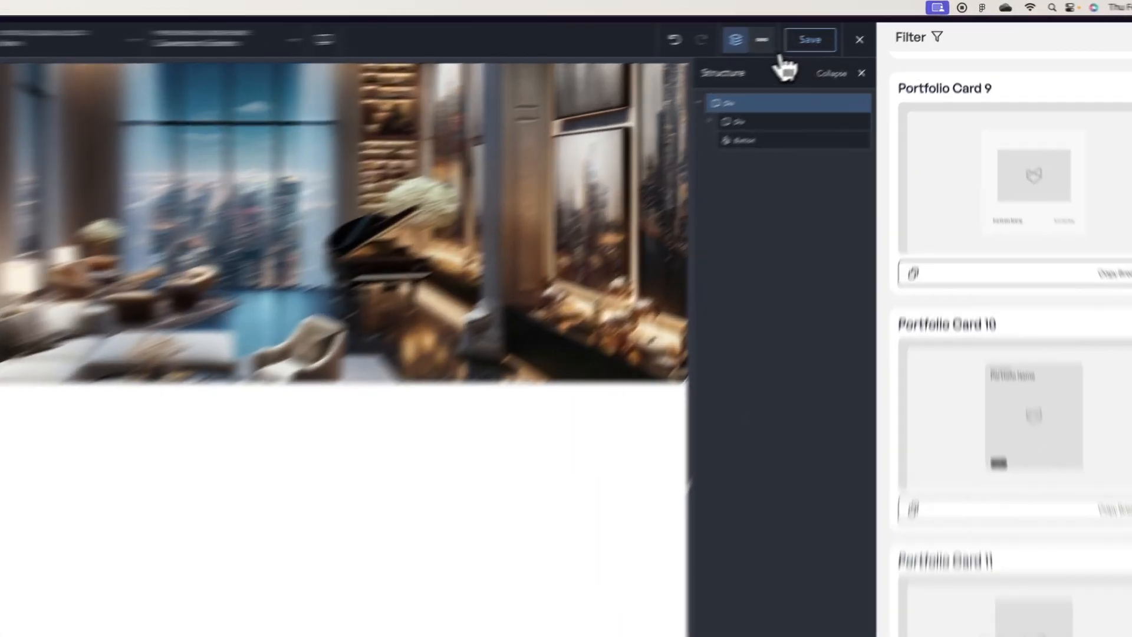
Step: Open the global settings and show the global color definitions
{"action": "left_click", "coordinate": [824, 28]}
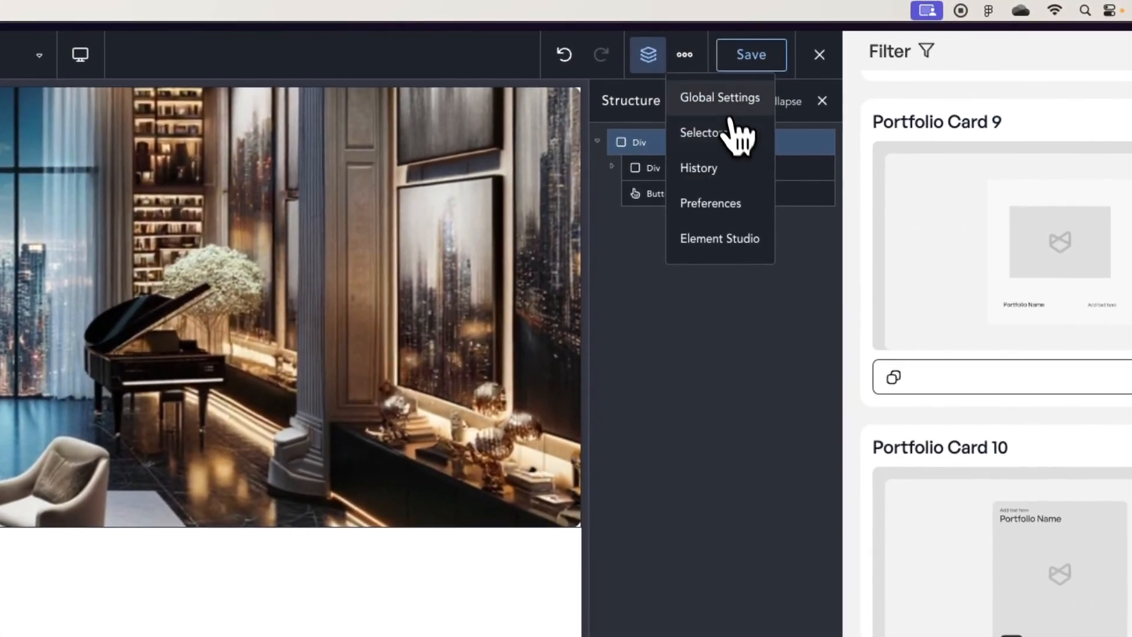
{"action": "left_click", "coordinate": [844, 52]}
{"action": "left_click", "coordinate": [666, 165]}
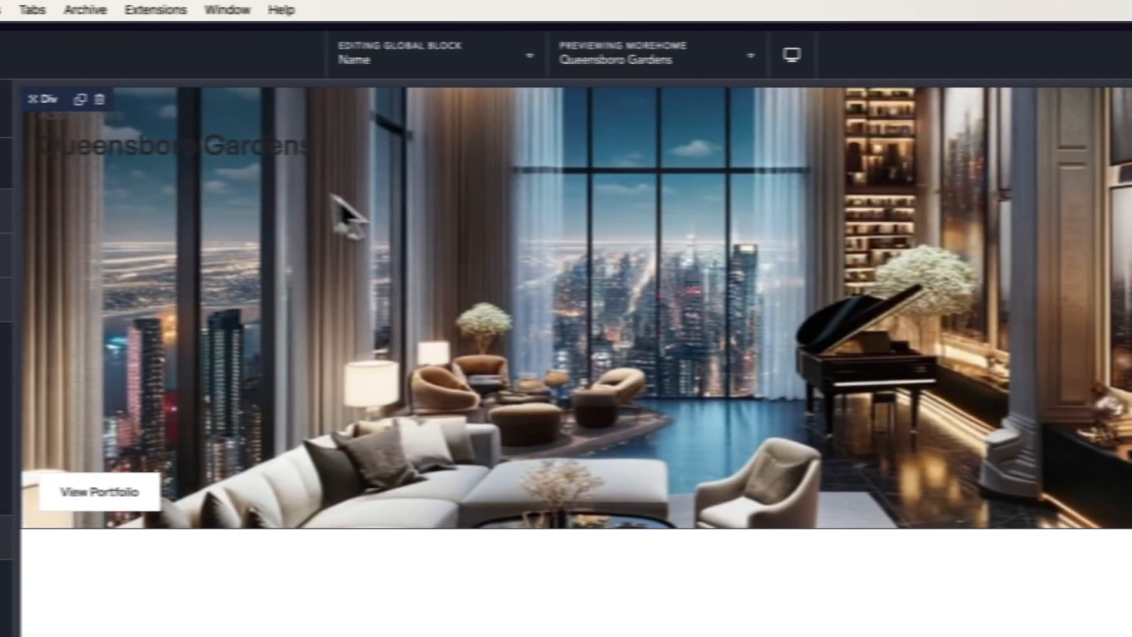
Step: Set the Queensboro Gardens heading's typography color to the white Background global color
{"action": "left_click", "coordinate": [215, 159]}
{"action": "left_click", "coordinate": [137, 158]}
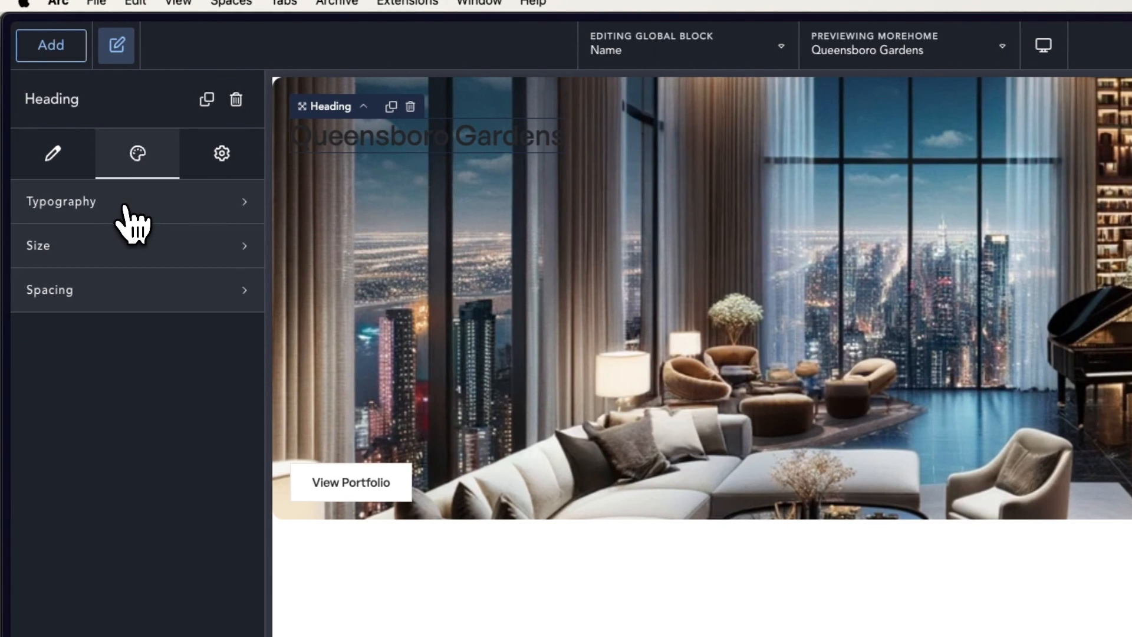
{"action": "left_click", "coordinate": [145, 202]}
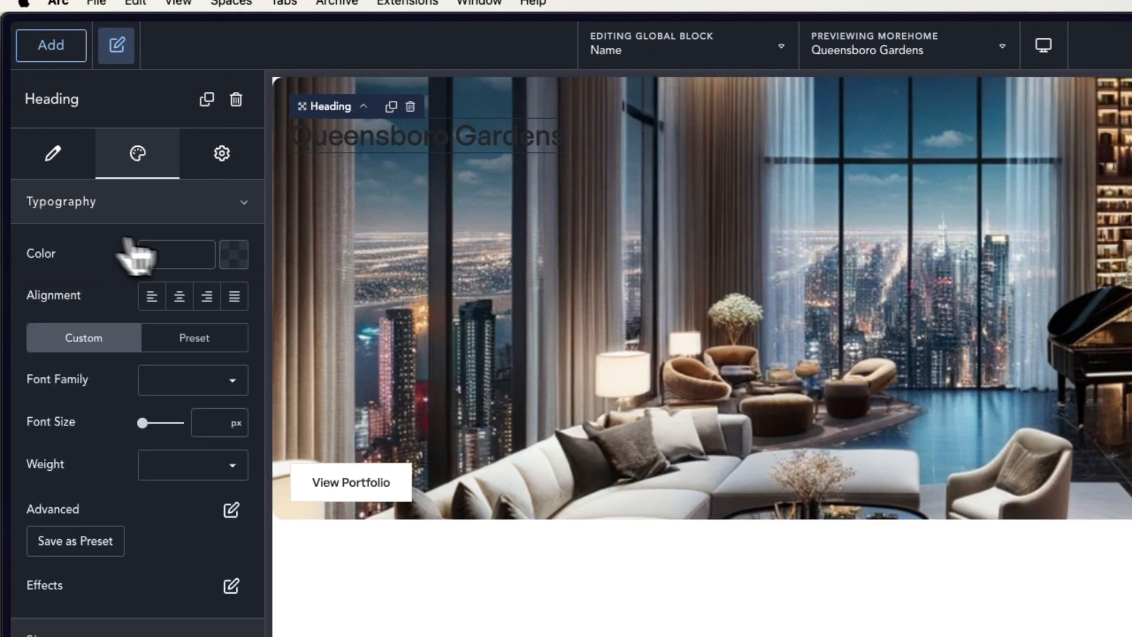
{"action": "left_click", "coordinate": [235, 255]}
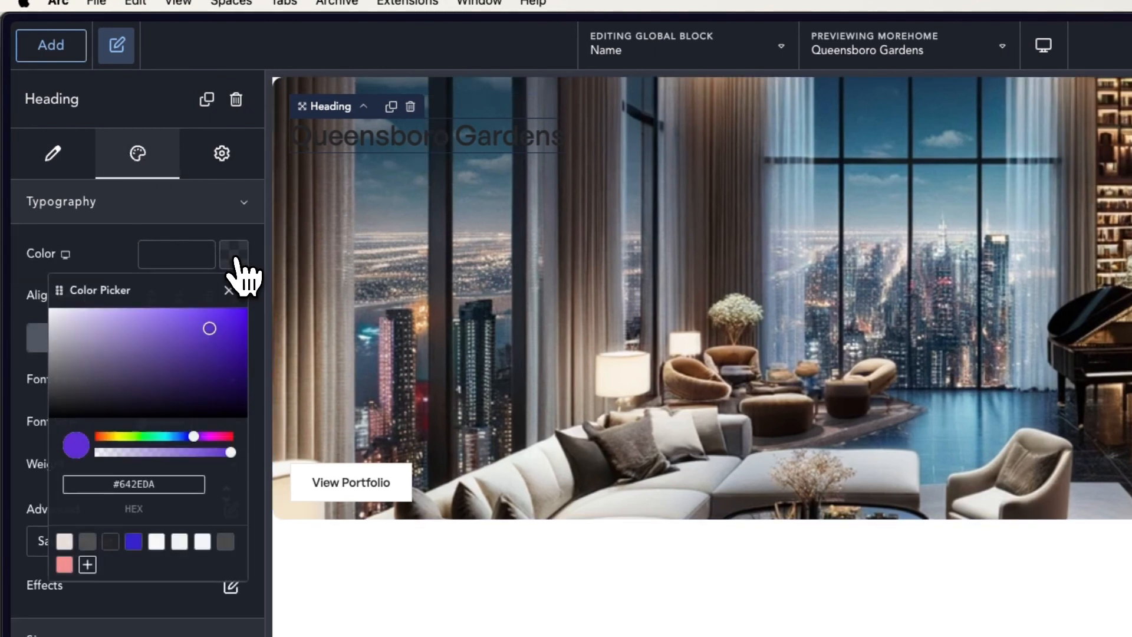
{"action": "left_click", "coordinate": [156, 541]}
Step: Set the typography color of the "Add text here" text above the heading to the Brand global color
{"action": "left_click", "coordinate": [516, 98]}
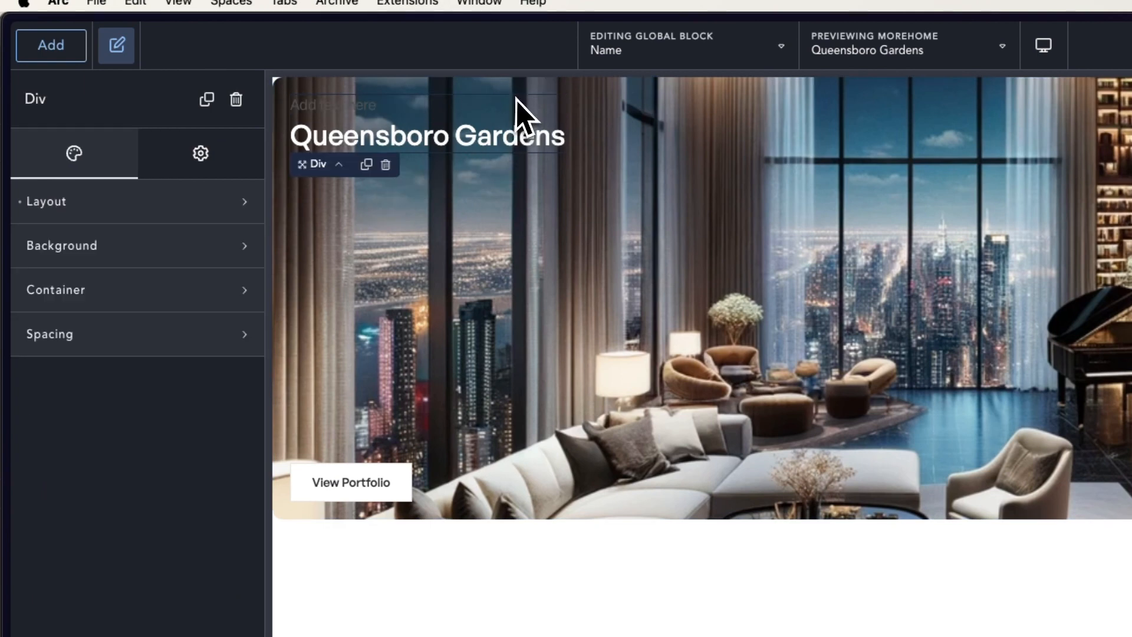
{"action": "left_click", "coordinate": [380, 112]}
{"action": "left_click", "coordinate": [154, 171]}
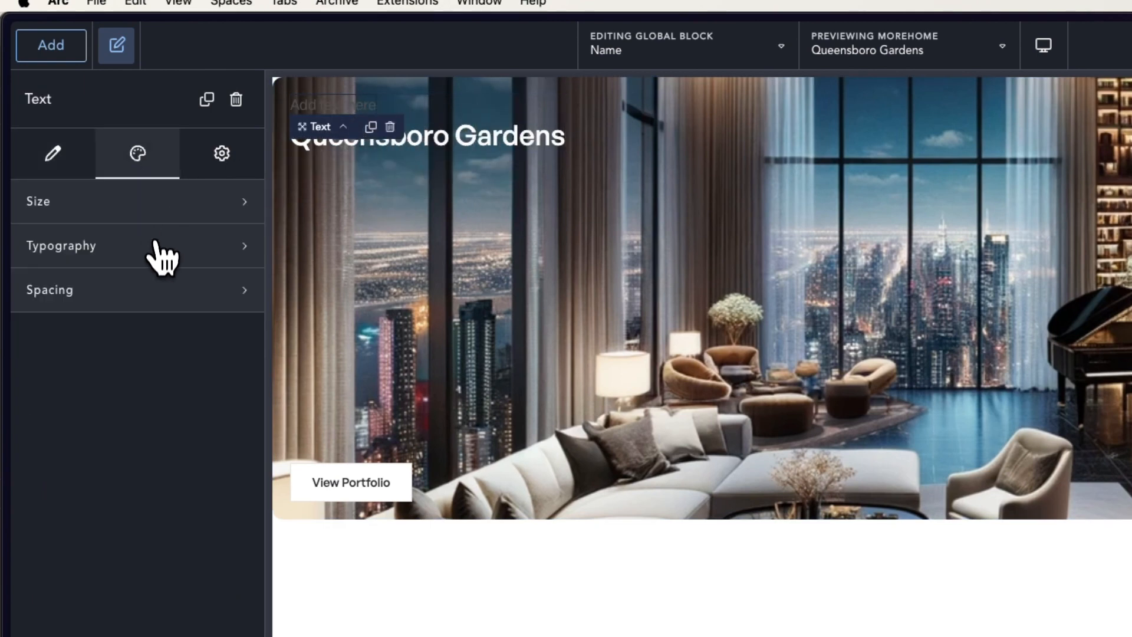
{"action": "left_click", "coordinate": [159, 247]}
{"action": "left_click", "coordinate": [233, 295]}
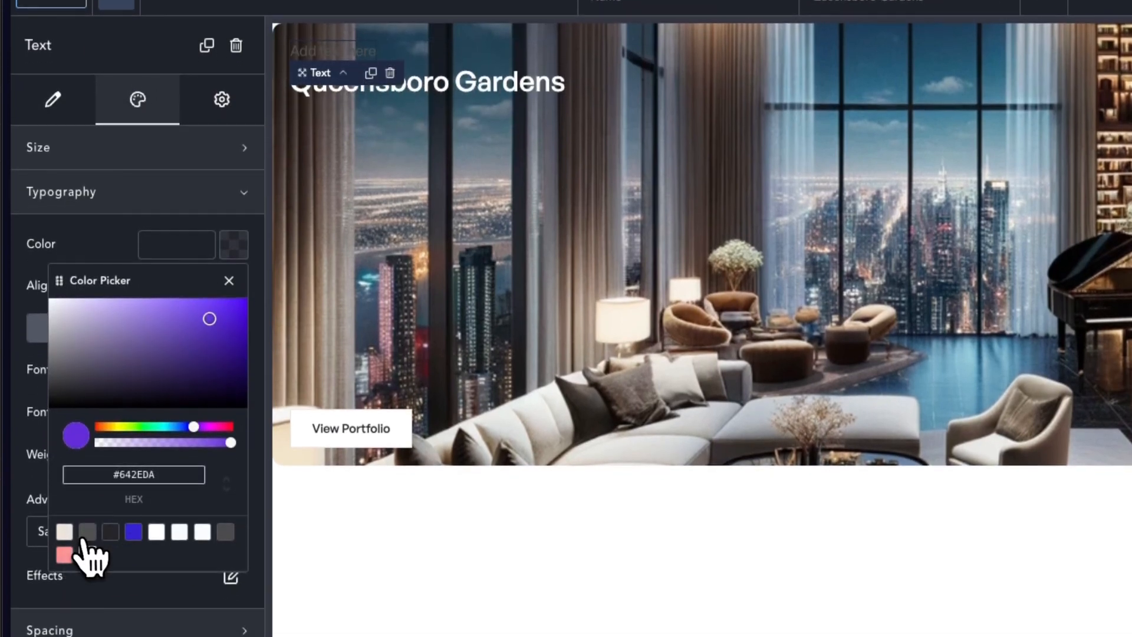
{"action": "left_click", "coordinate": [65, 532]}
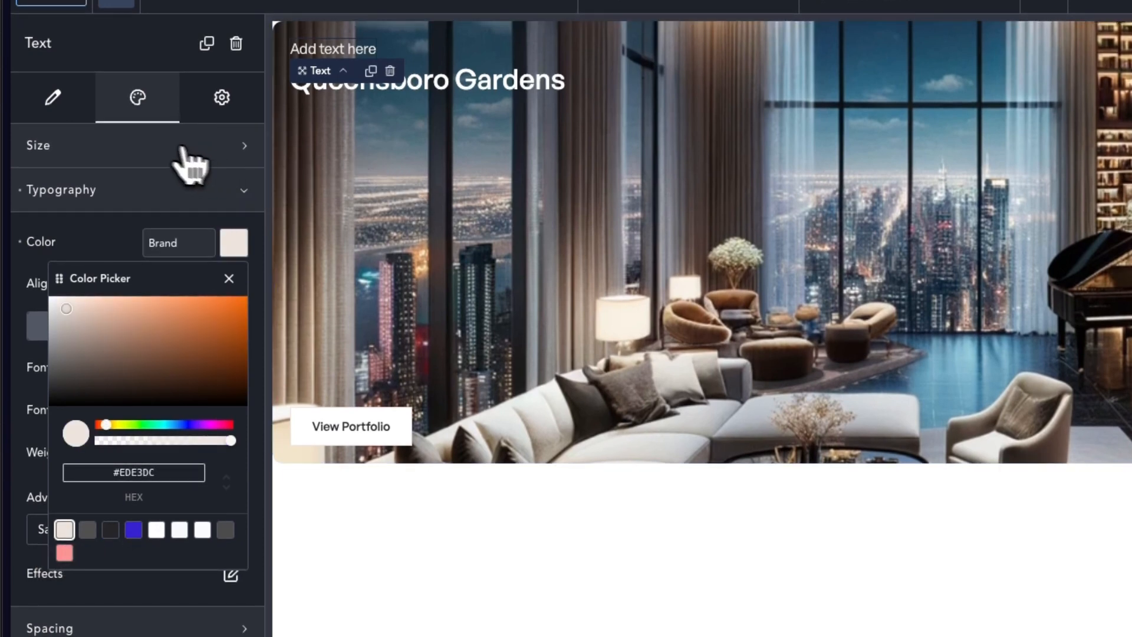
Step: Replace the static "Add text here" content with the dynamic ACF Location field from the Morehome fields
{"action": "left_click", "coordinate": [74, 112]}
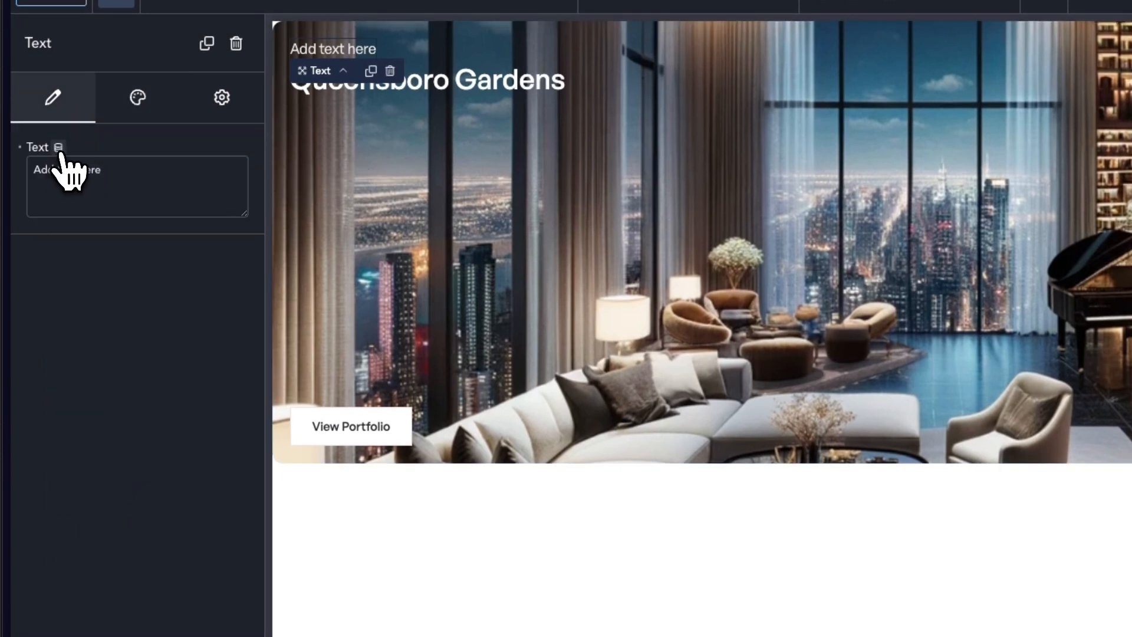
{"action": "left_click", "coordinate": [59, 148]}
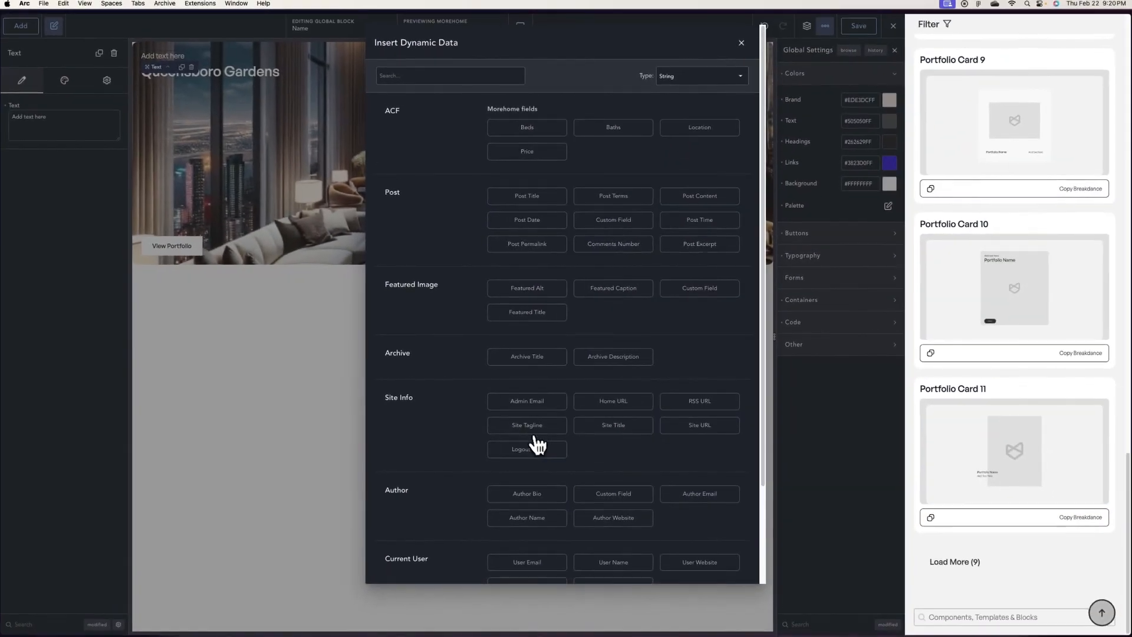
{"action": "scroll", "coordinate": [534, 439], "scroll_direction": "down", "scroll_amount": 3}
{"action": "scroll", "coordinate": [535, 448], "scroll_direction": "up", "scroll_amount": 3}
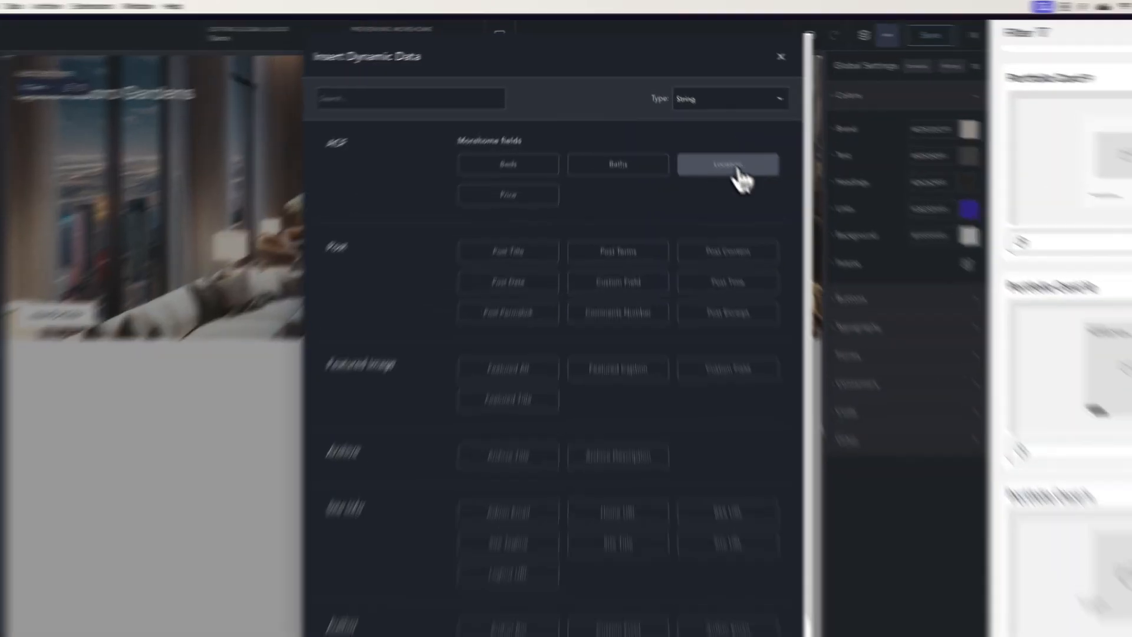
{"action": "left_click", "coordinate": [700, 128]}
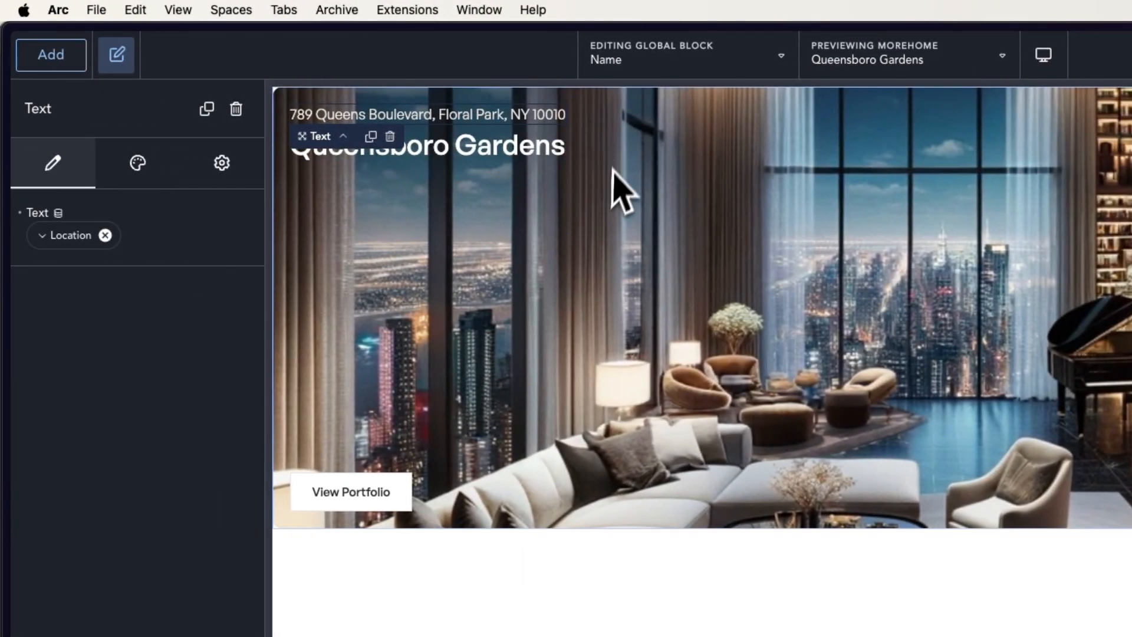
Step: Give the Queensboro Gardens heading a smaller font size in rem units
{"action": "left_click", "coordinate": [457, 154]}
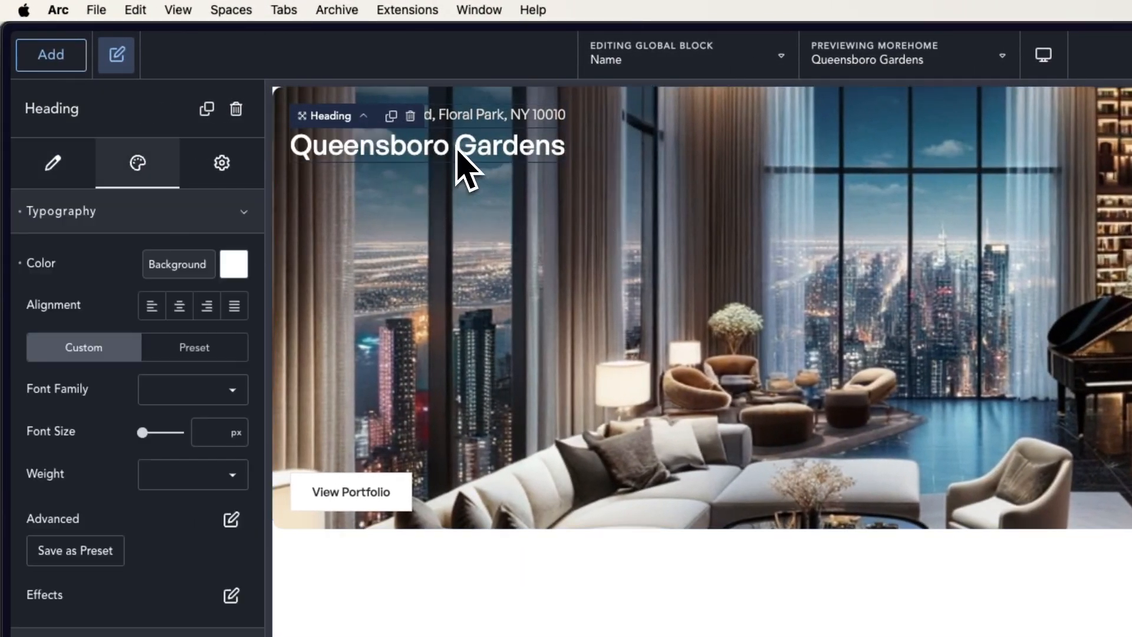
{"action": "left_click", "coordinate": [199, 436]}
{"action": "type", "text": "m"}
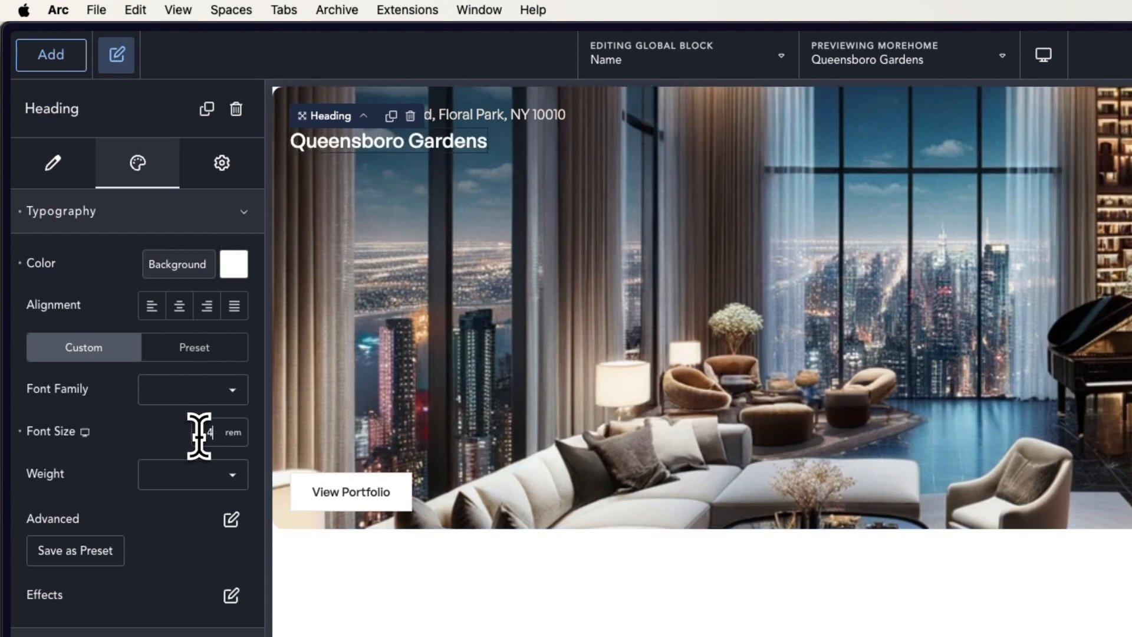
Step: Set the font size of the location text above the heading to 0.8 rem
{"action": "left_click", "coordinate": [512, 118]}
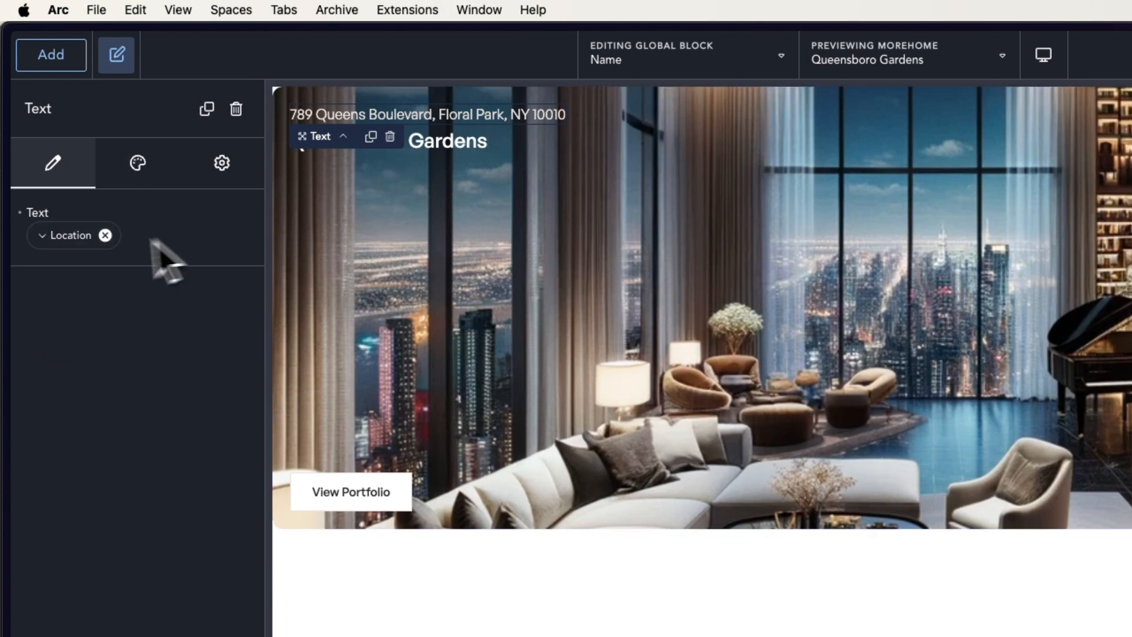
{"action": "left_click", "coordinate": [133, 166]}
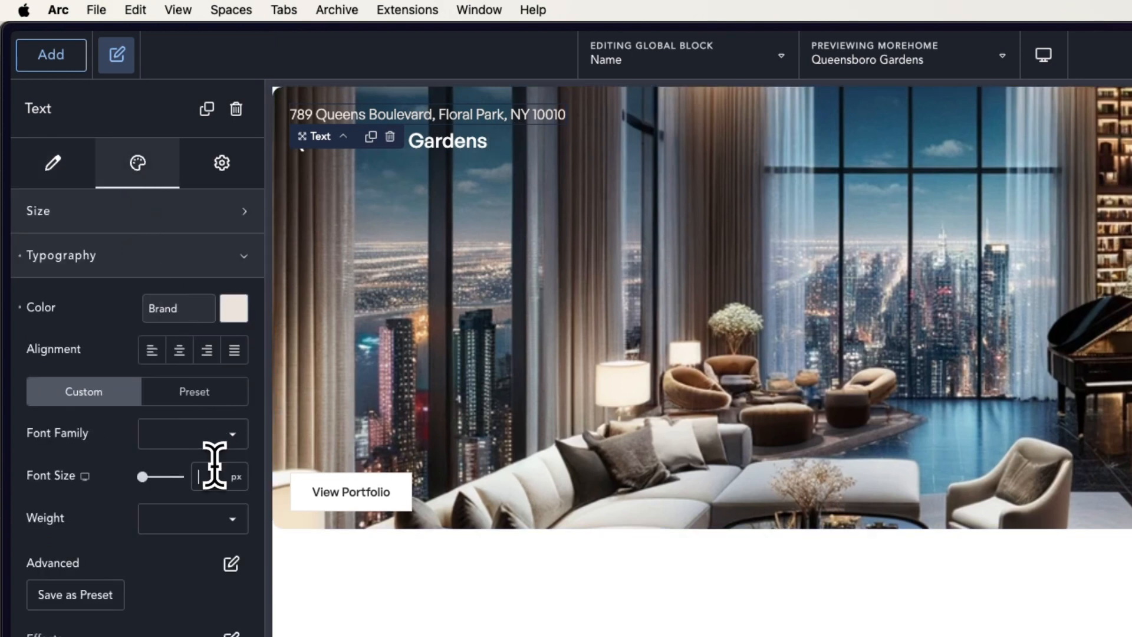
{"action": "type", "text": "1"}
{"action": "type", "text": "0.8"}
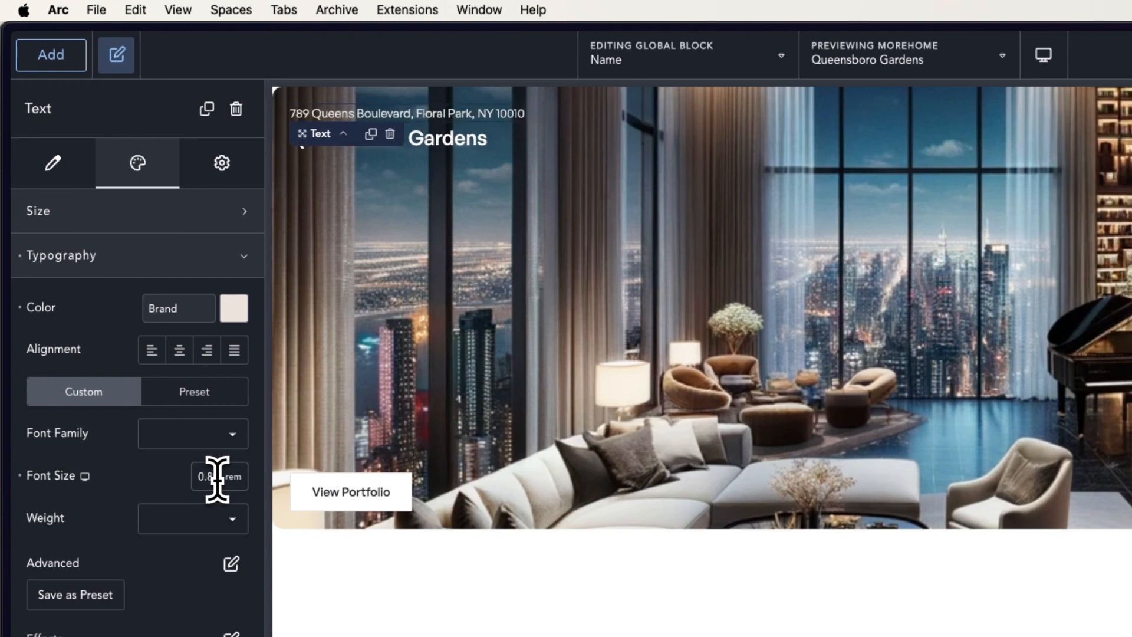
{"action": "left_click", "coordinate": [544, 289]}
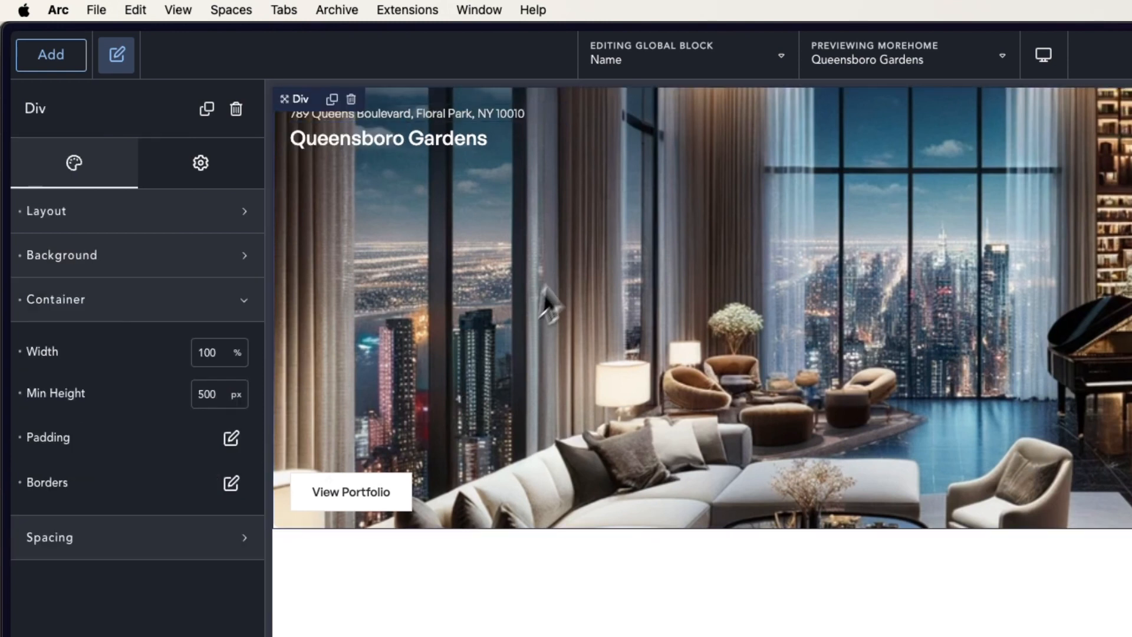
Step: Open the style options of the View Portfolio button's design
{"action": "left_click", "coordinate": [379, 502]}
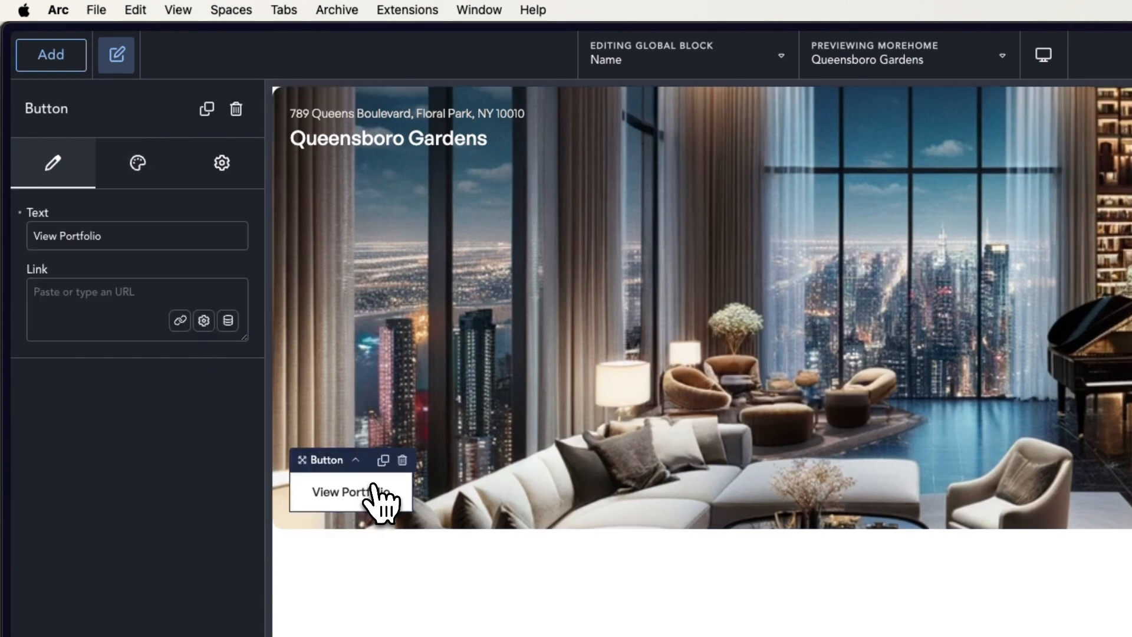
{"action": "left_click", "coordinate": [136, 165]}
{"action": "left_click", "coordinate": [155, 217]}
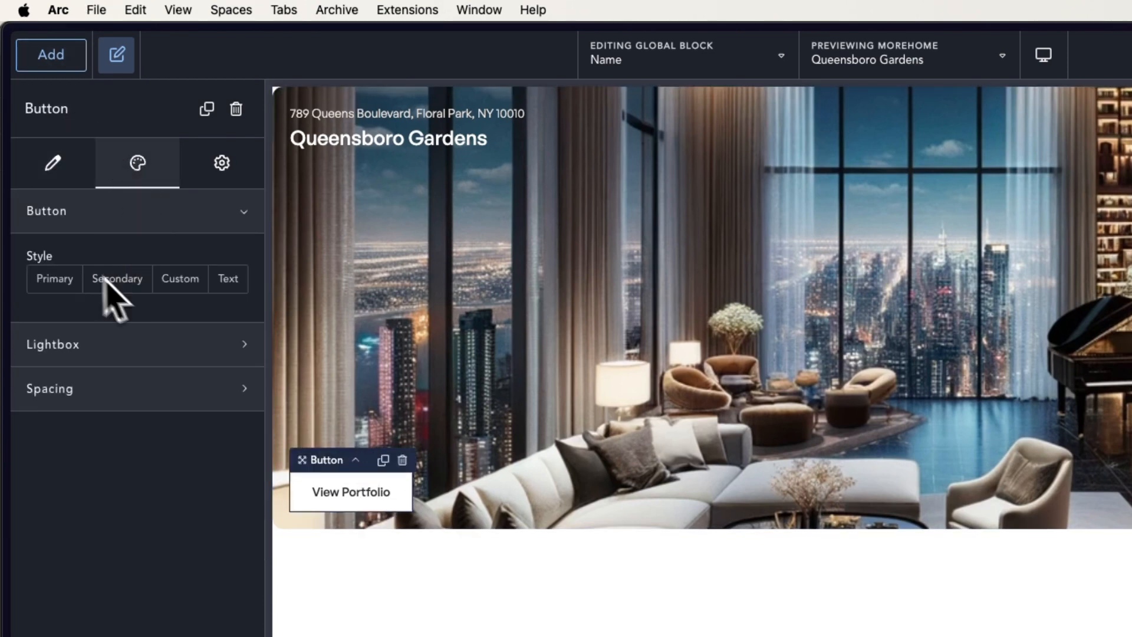